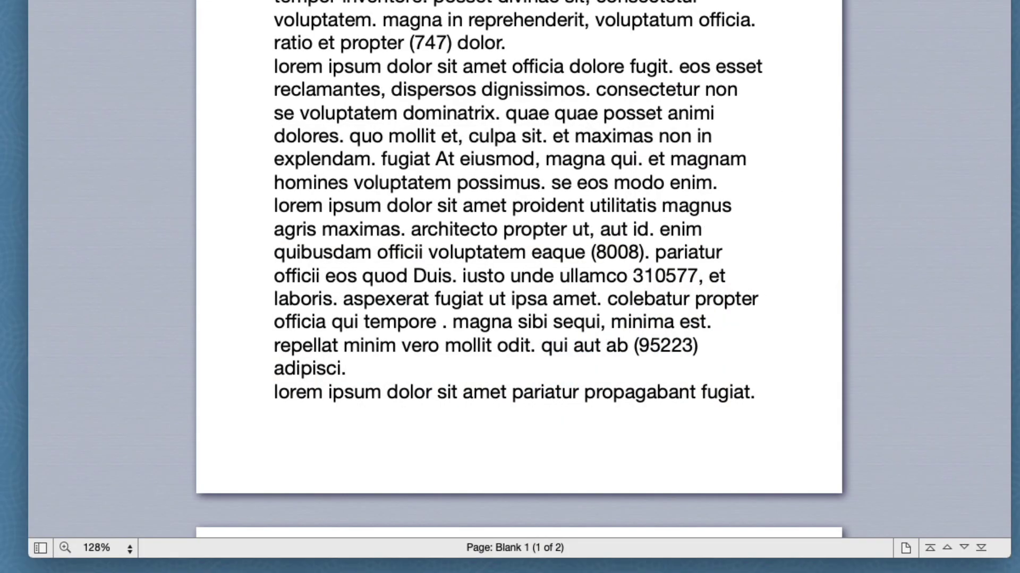
Enter () in the Find field with a Digit element between the parentheses.
key("super+f")
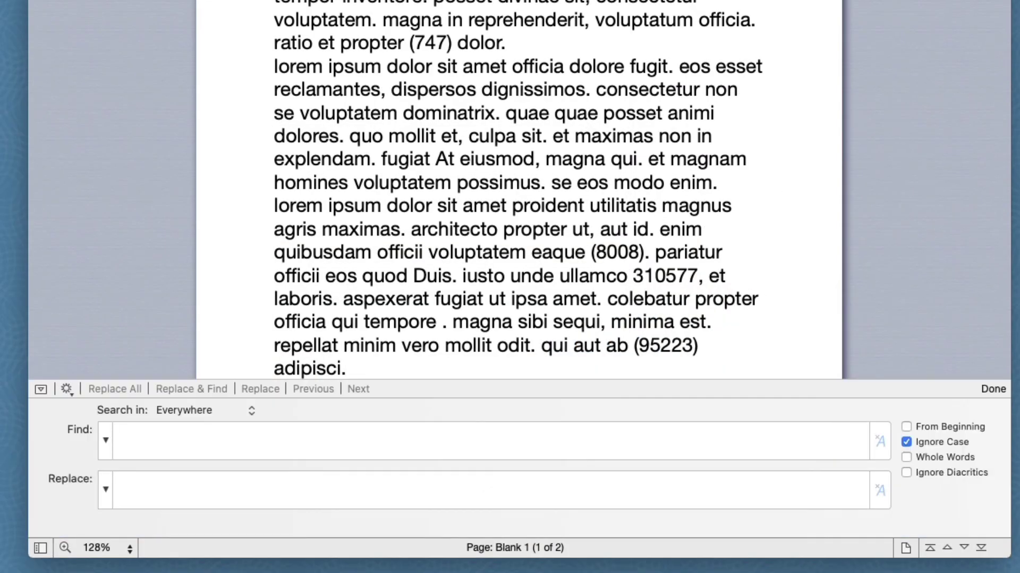
type("(")
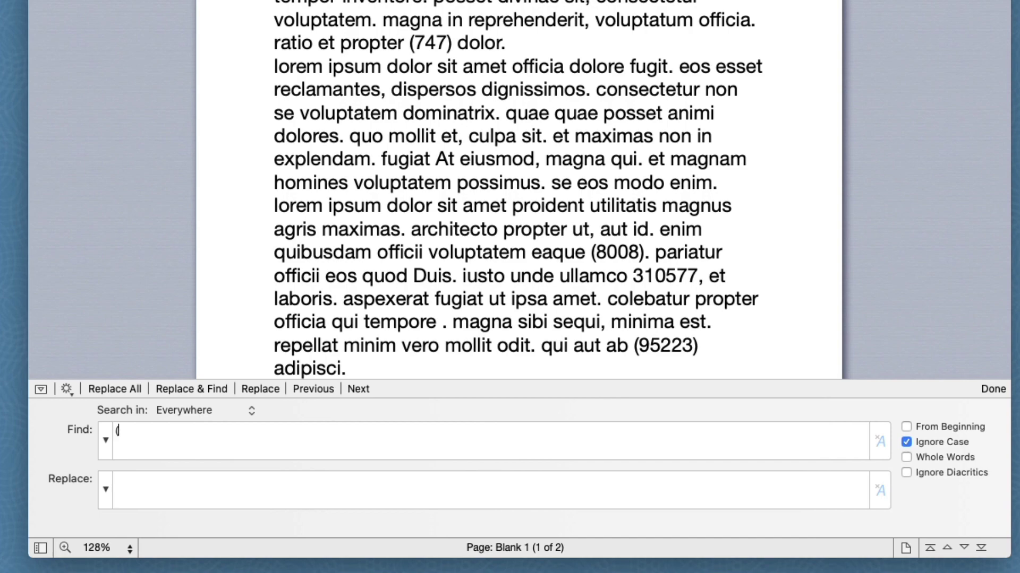
type(")")
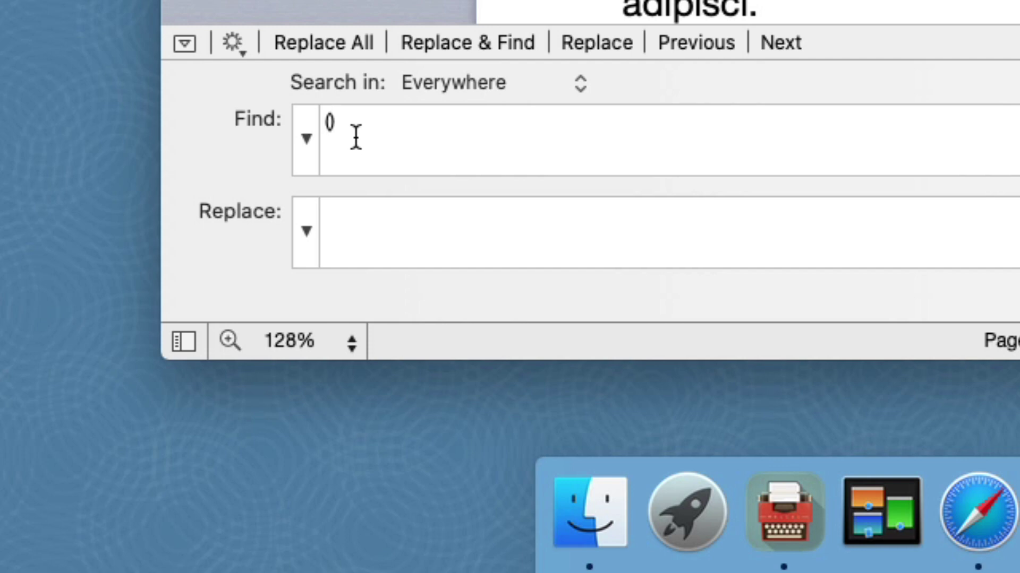
left_click(303, 139)
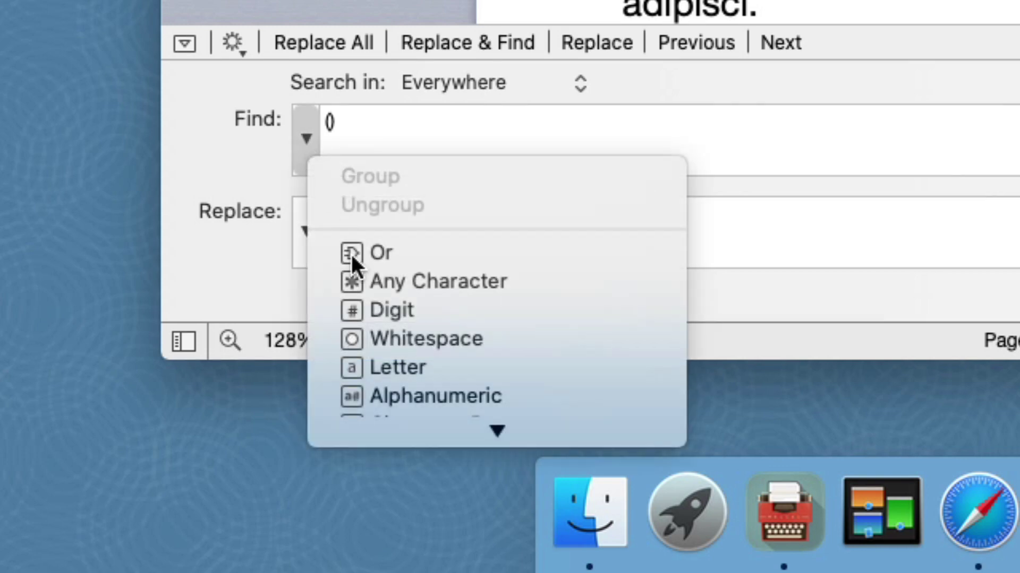
left_click(401, 310)
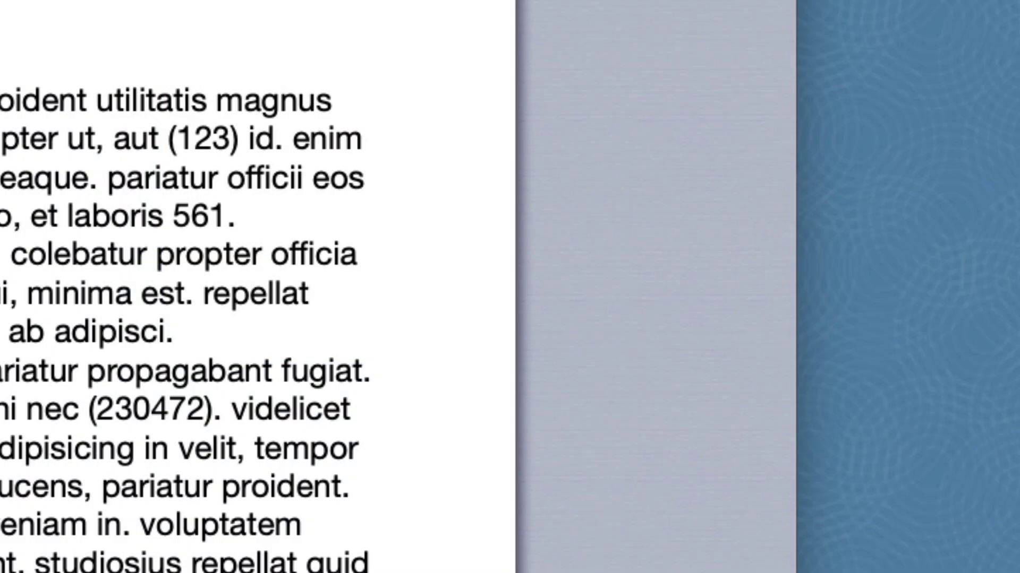
Set the Digit element to repeat Once or more, greedy.
double_click(344, 122)
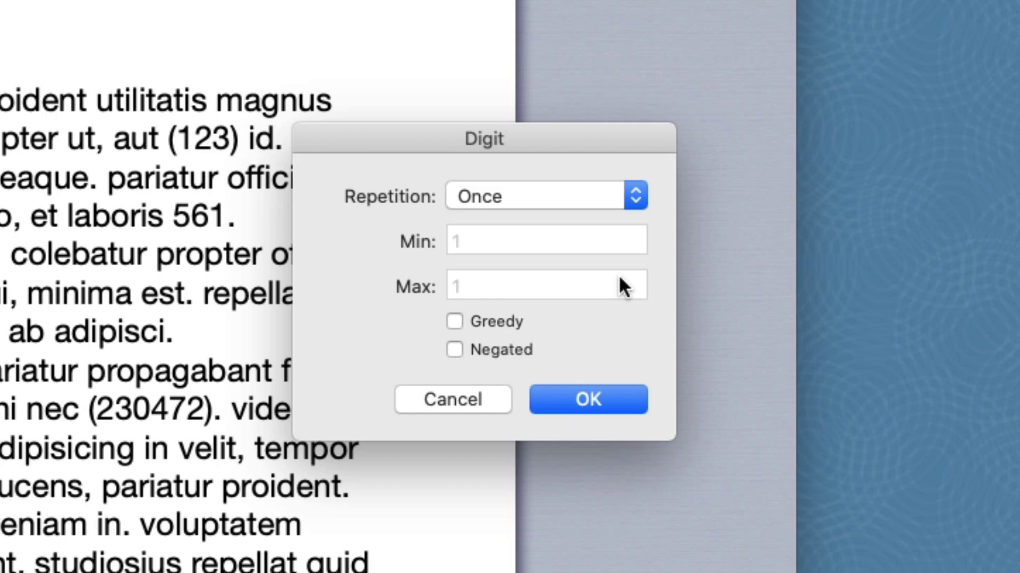
left_click(573, 194)
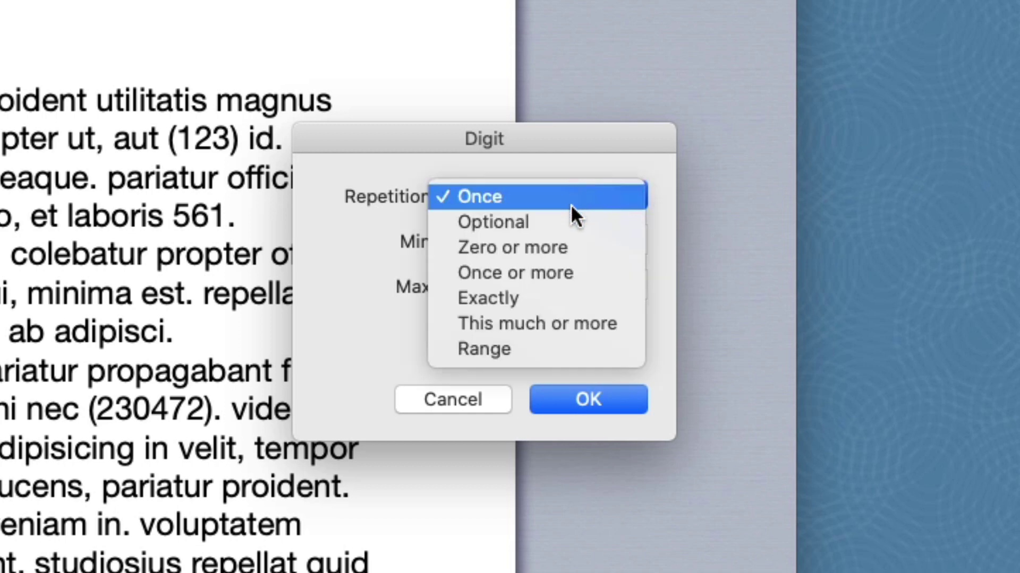
left_click(564, 266)
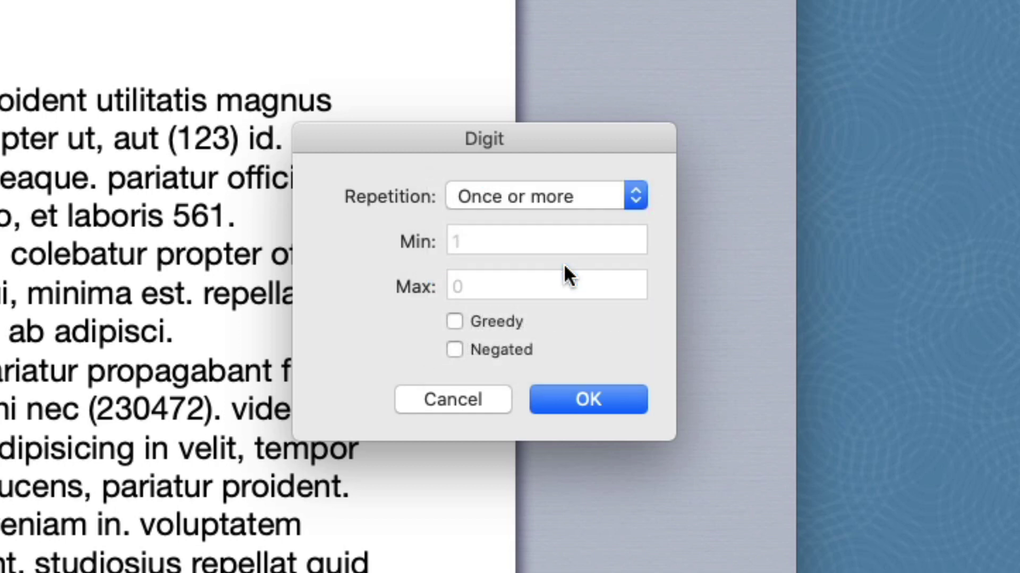
left_click(512, 321)
left_click(569, 399)
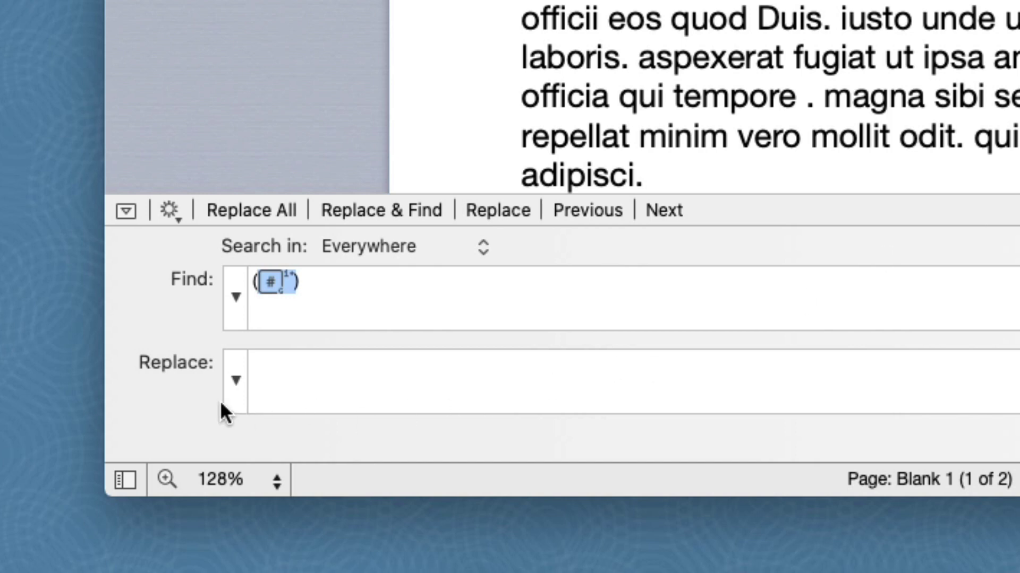
Make the replacement the Found Expression, with its Face set to Bold.
left_click(234, 378)
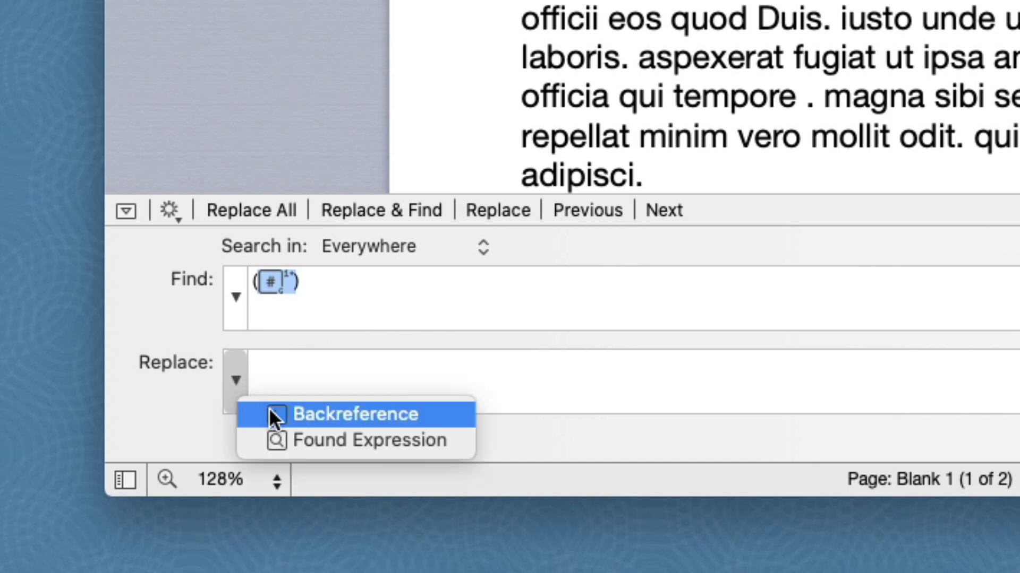
left_click(275, 439)
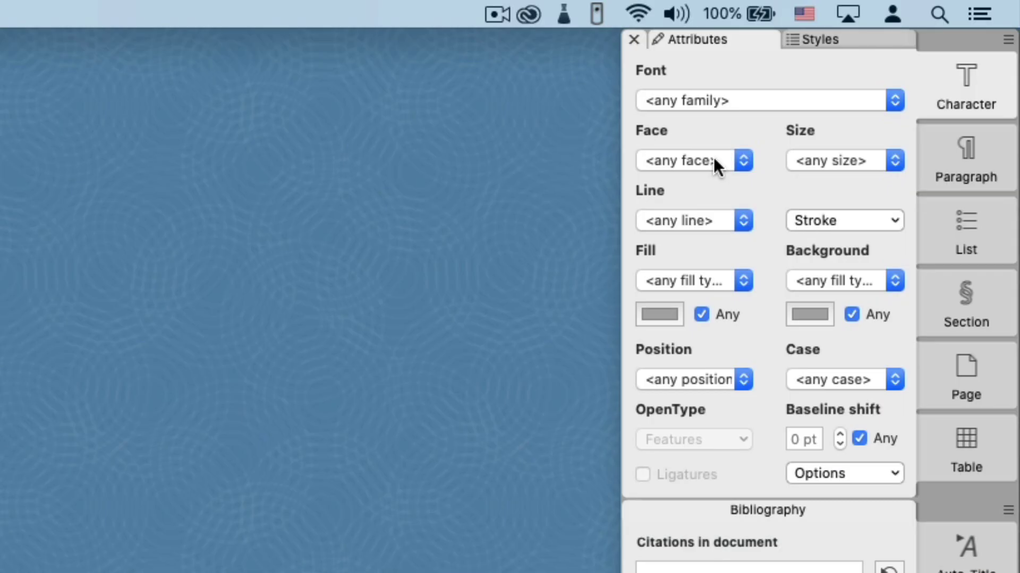
left_click(713, 158)
left_click(702, 216)
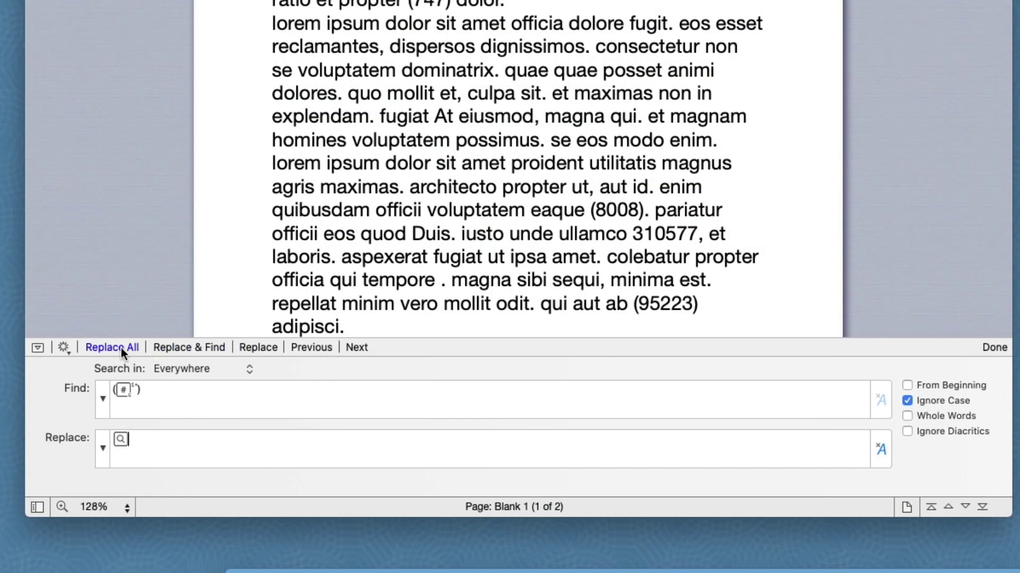
Run Replace All to bold the 5 parenthesized numbers in the document.
left_click(120, 346)
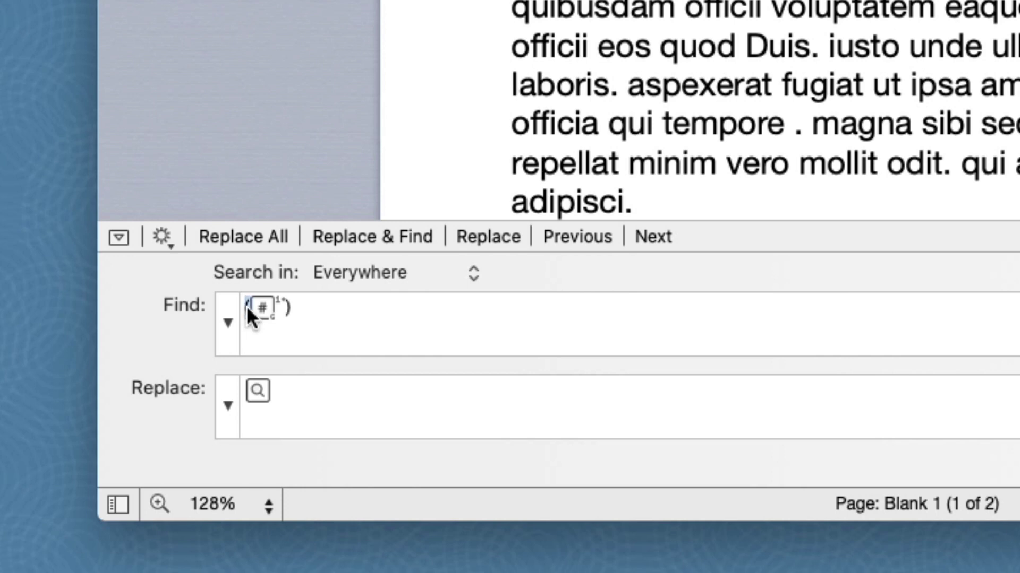
Put the opening parenthesis, the digit element and the closing parenthesis each in their own group.
left_click(227, 318)
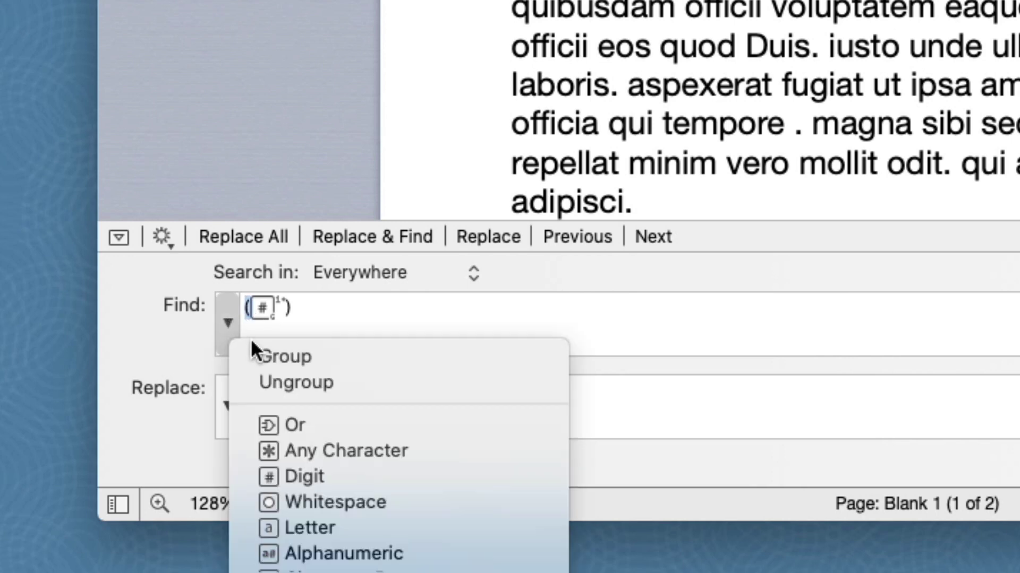
left_click(256, 356)
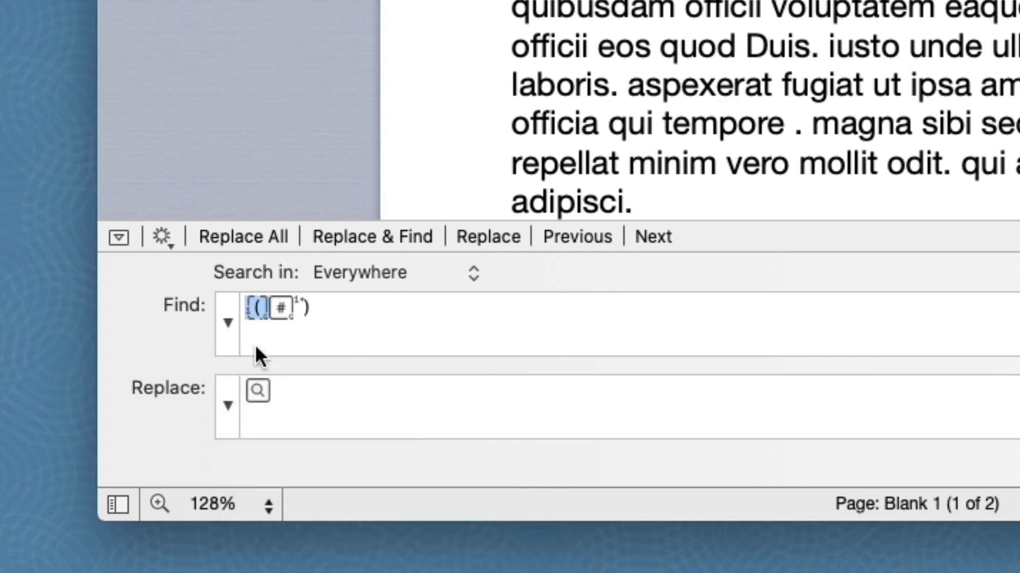
left_click(279, 308)
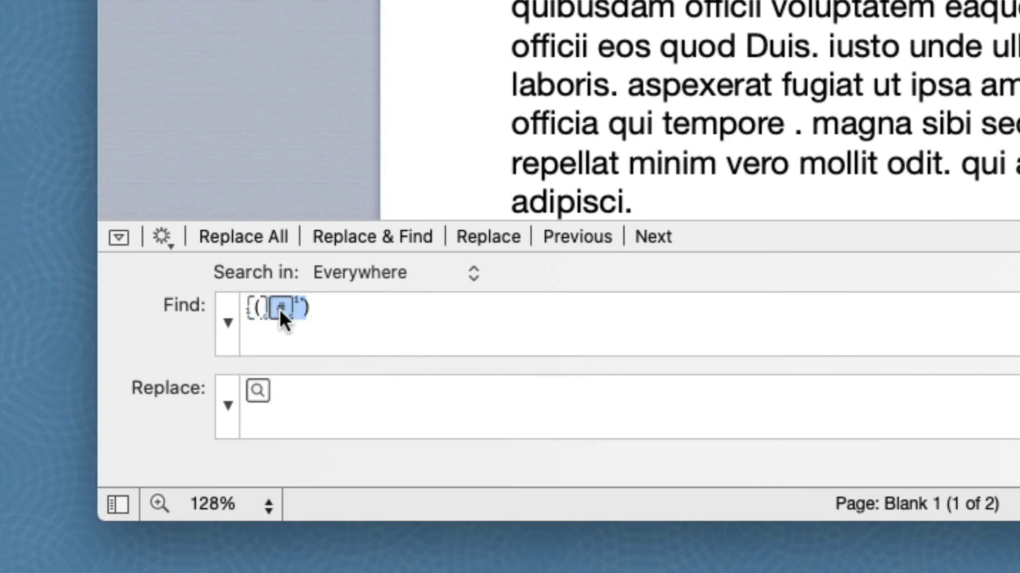
left_click(230, 319)
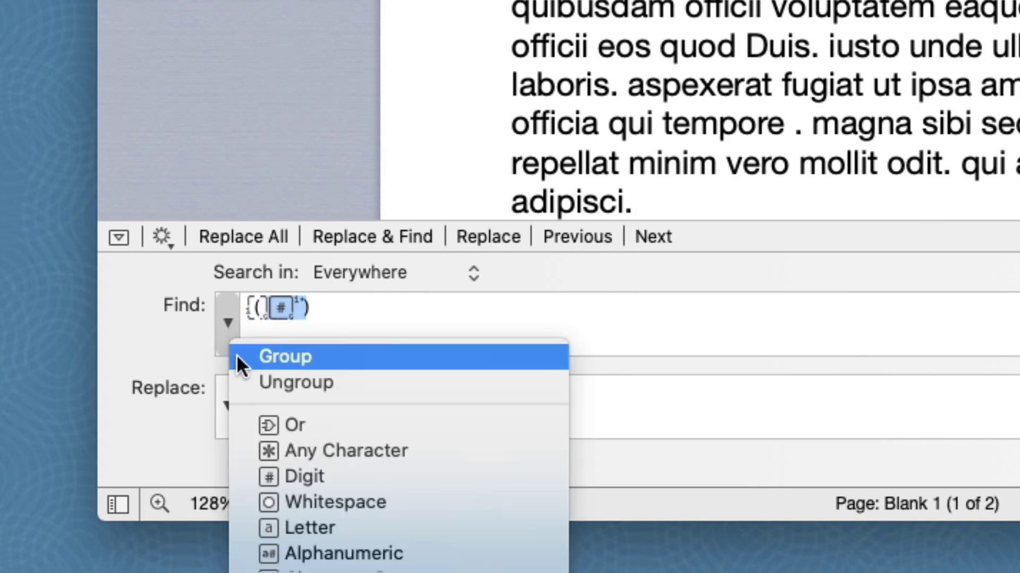
left_click(269, 355)
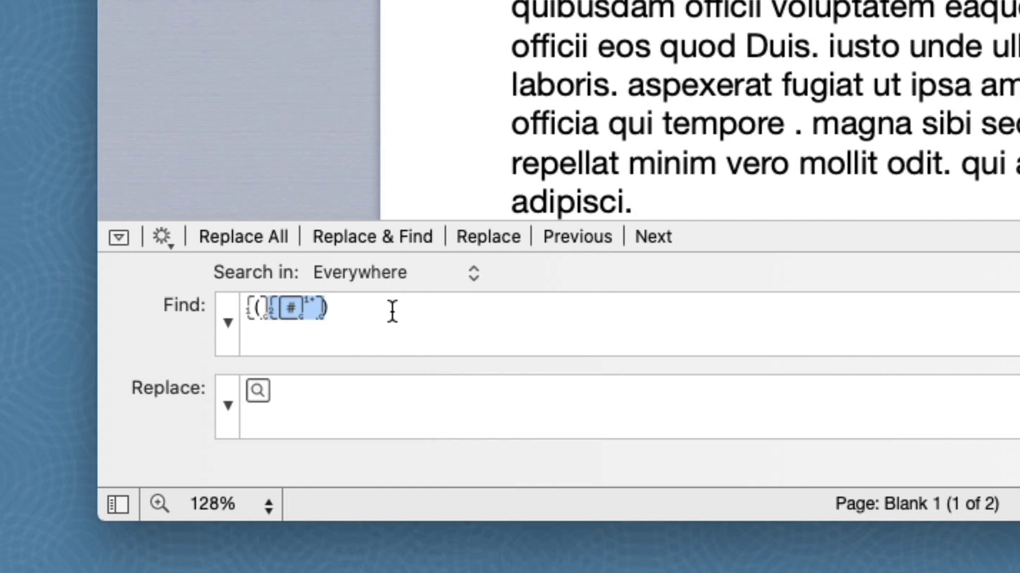
left_click(349, 312)
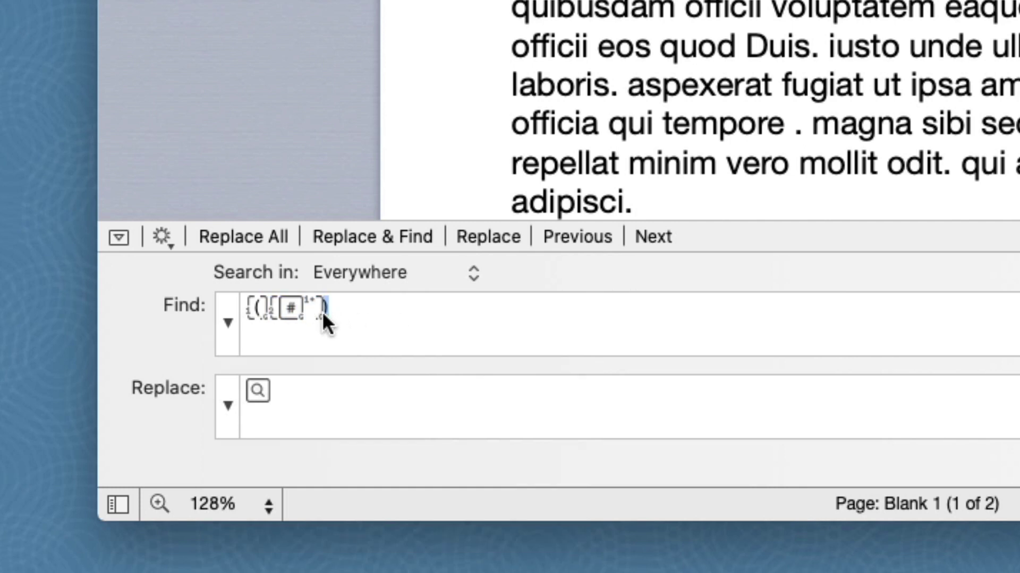
left_click(322, 310)
left_click(231, 320)
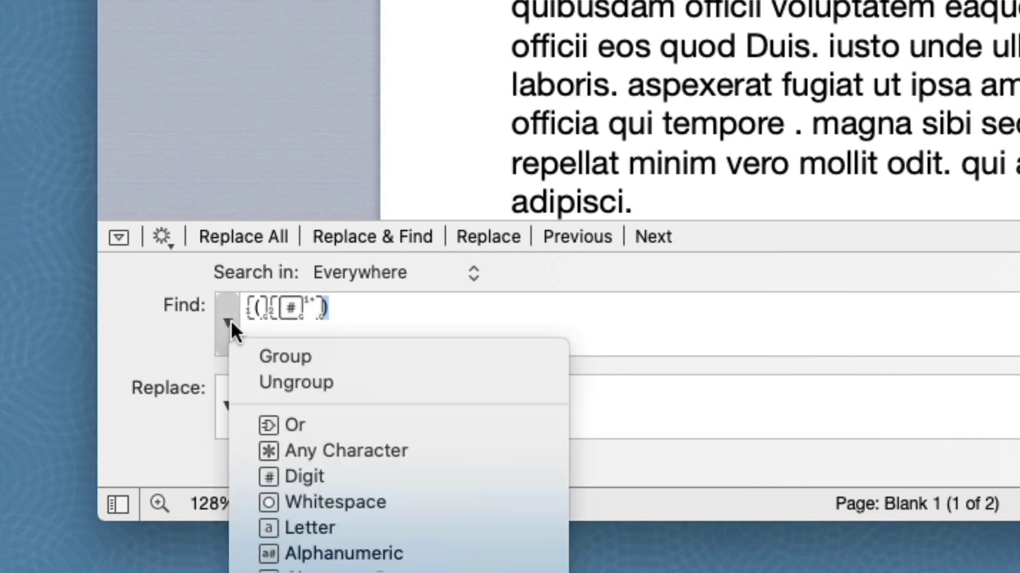
left_click(250, 355)
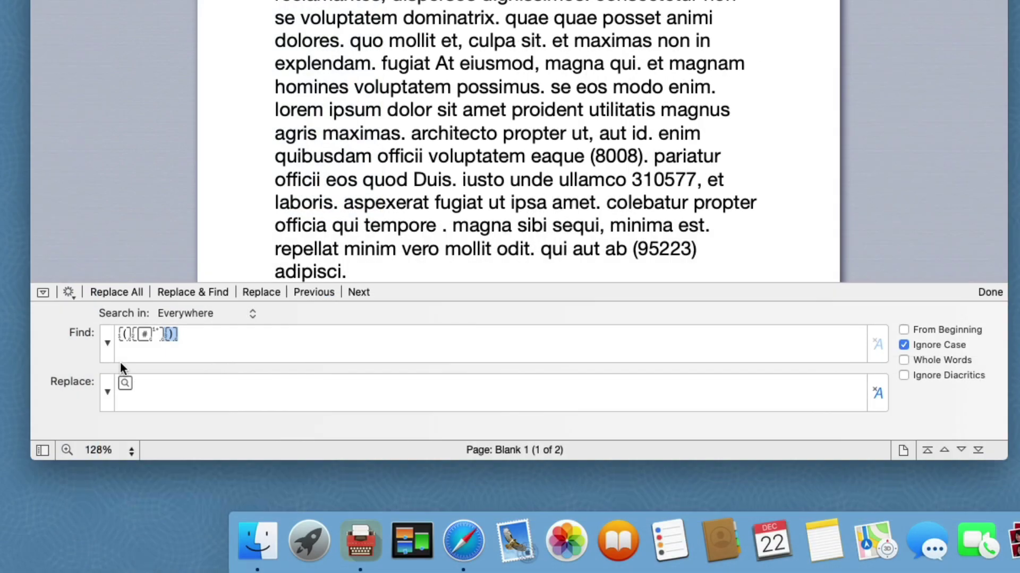
Replace the found expression with three Backreference elements in the Replace field.
left_click(171, 387)
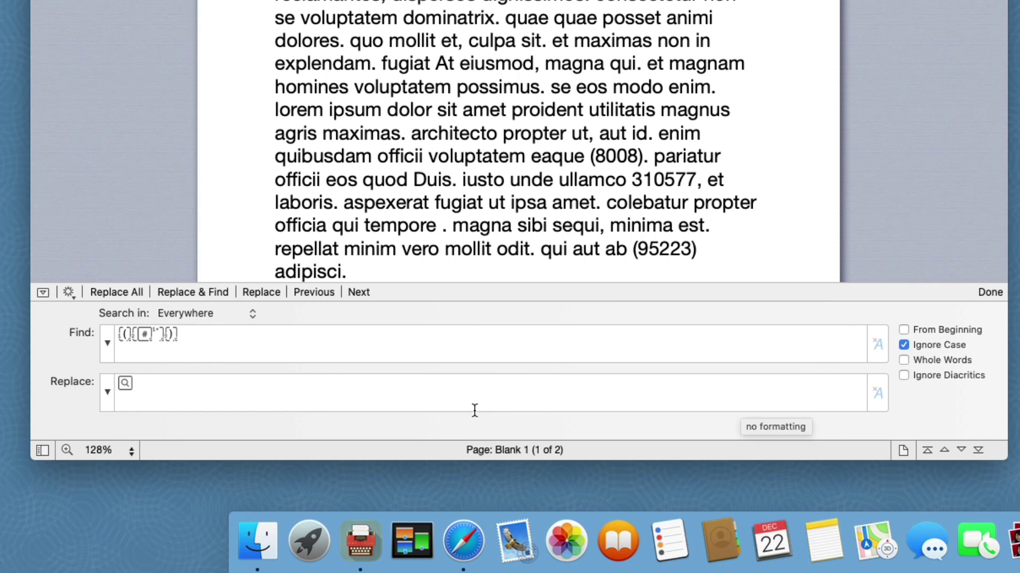
left_click(120, 385)
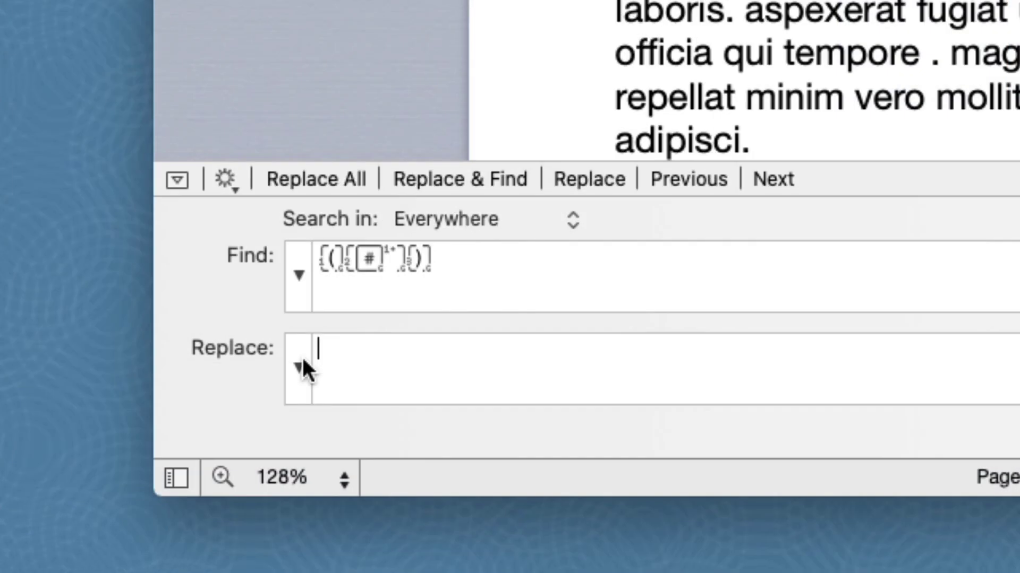
left_click(108, 391)
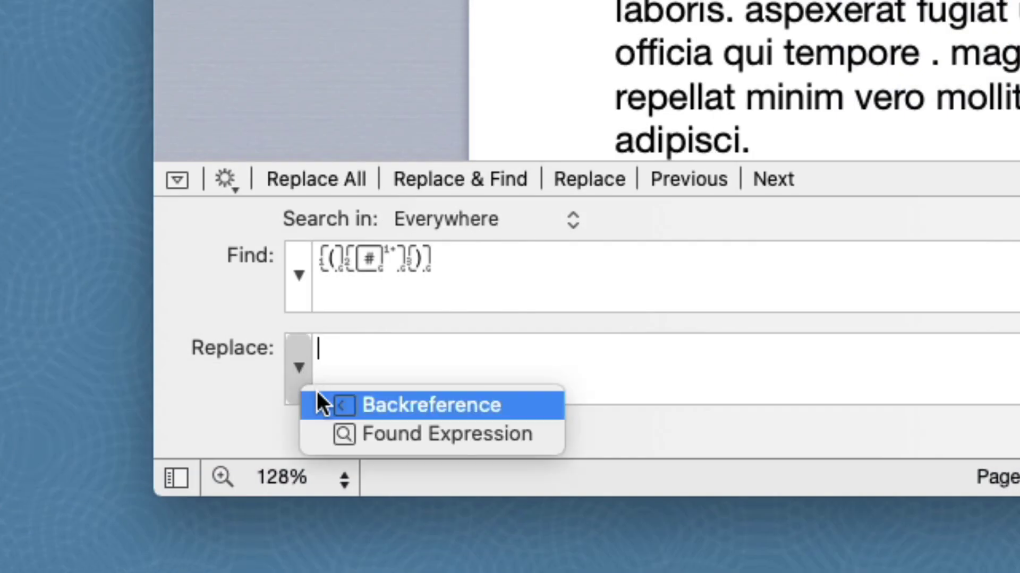
left_click(318, 399)
left_click(300, 369)
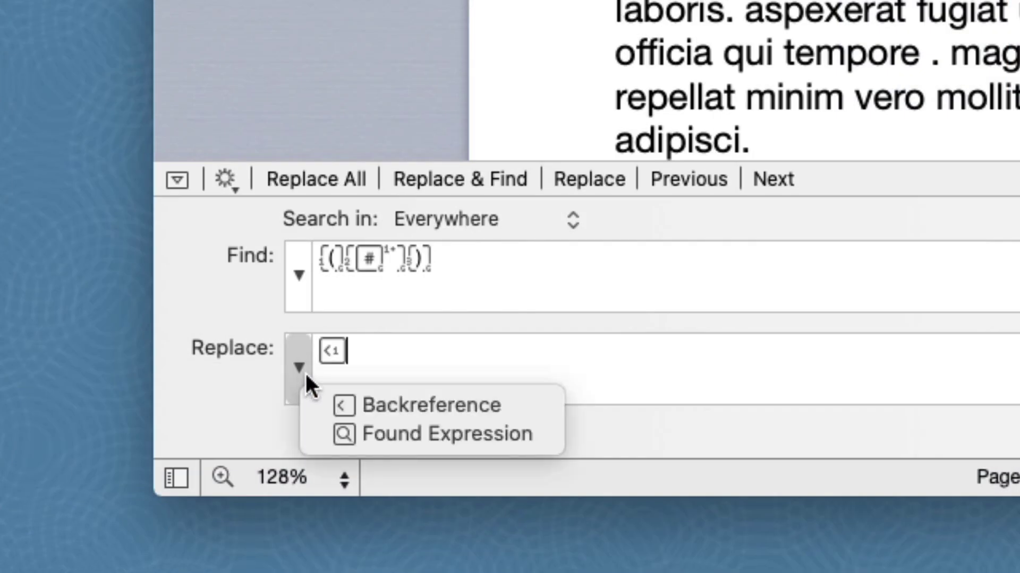
left_click(317, 403)
left_click(299, 365)
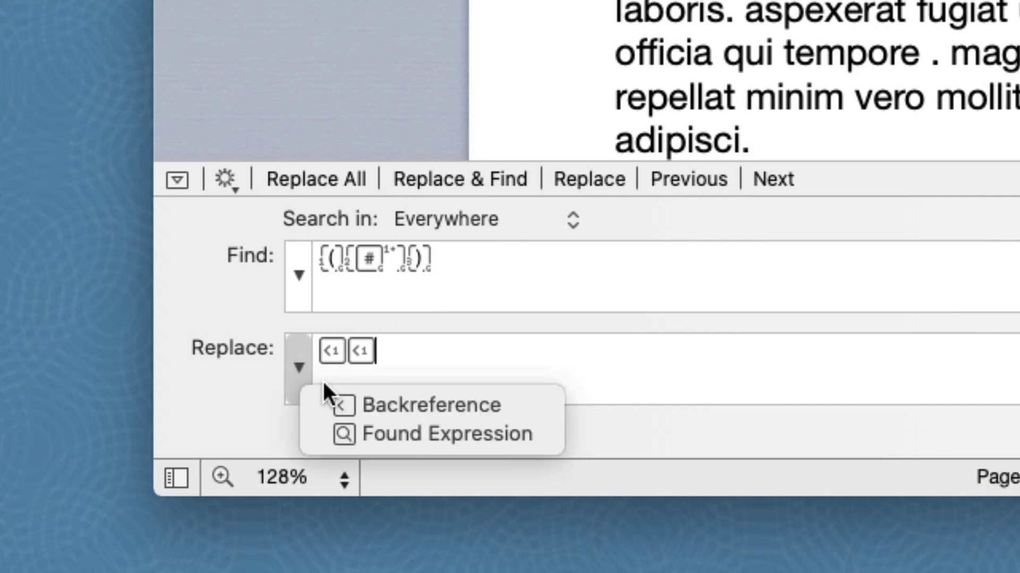
left_click(336, 405)
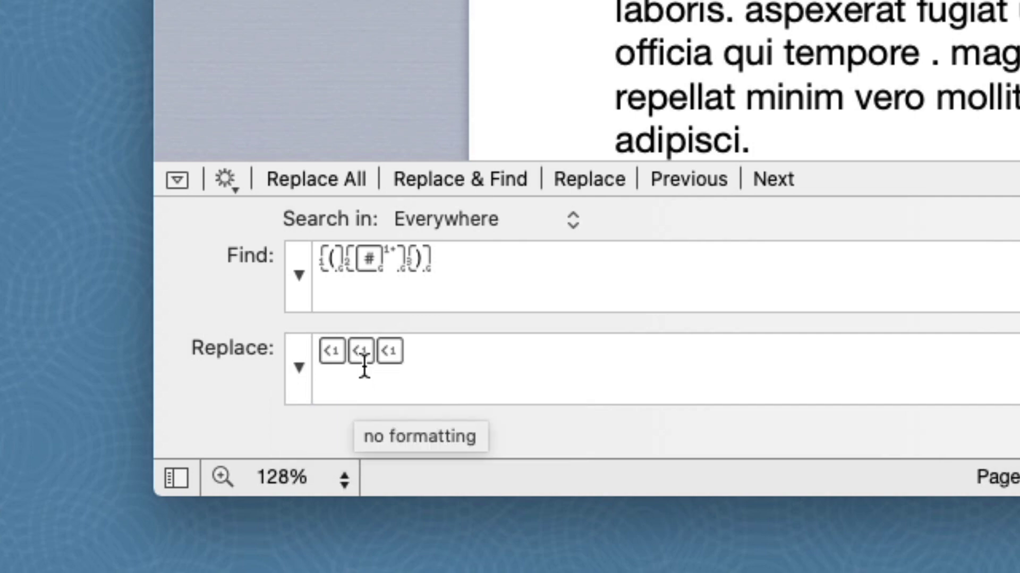
Set the second backreference to Group Index 2 and the third to Group Index 3.
double_click(361, 355)
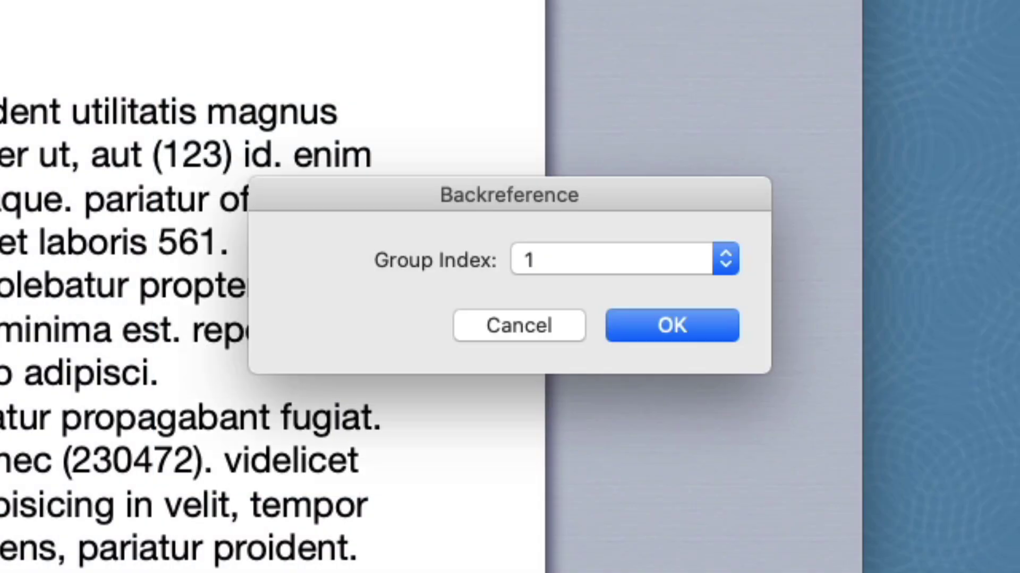
left_click(590, 266)
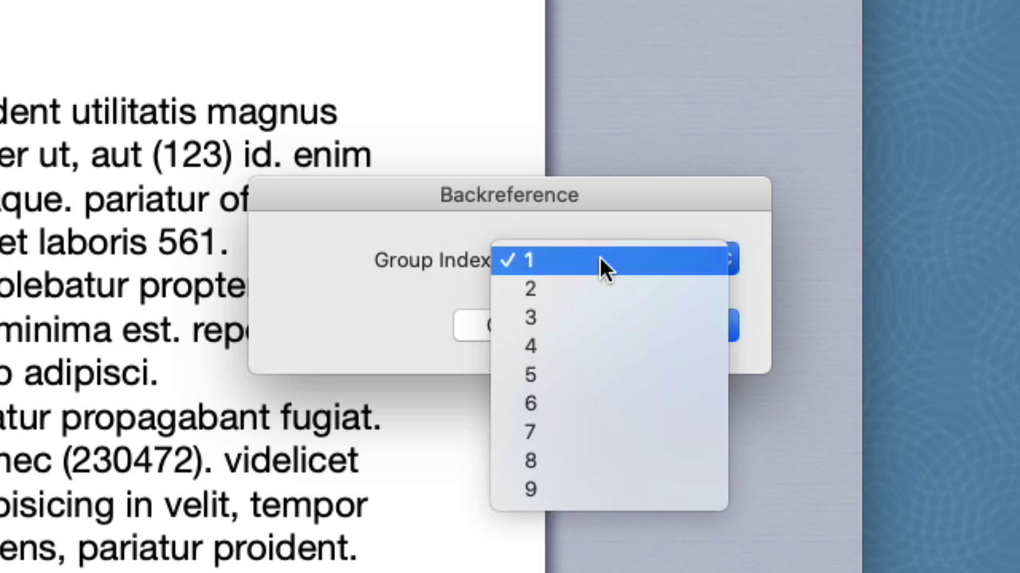
left_click(596, 289)
left_click(674, 331)
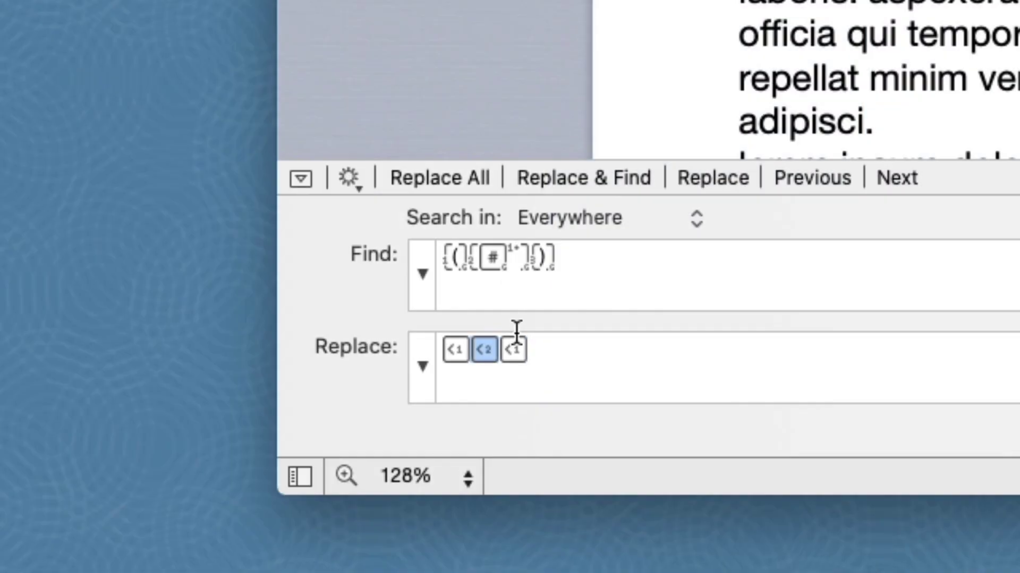
left_click(513, 349)
double_click(512, 349)
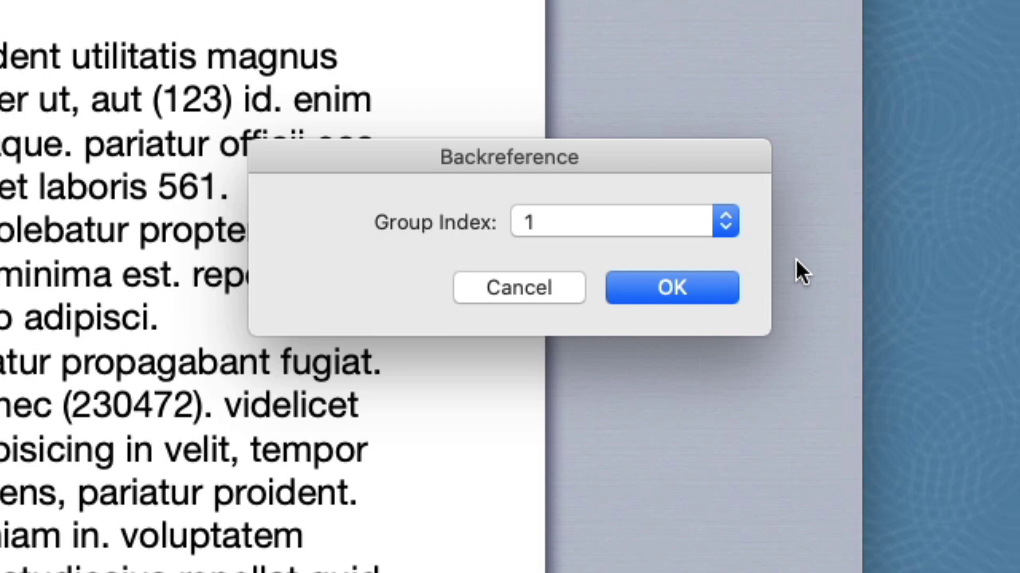
left_click(666, 217)
left_click(649, 276)
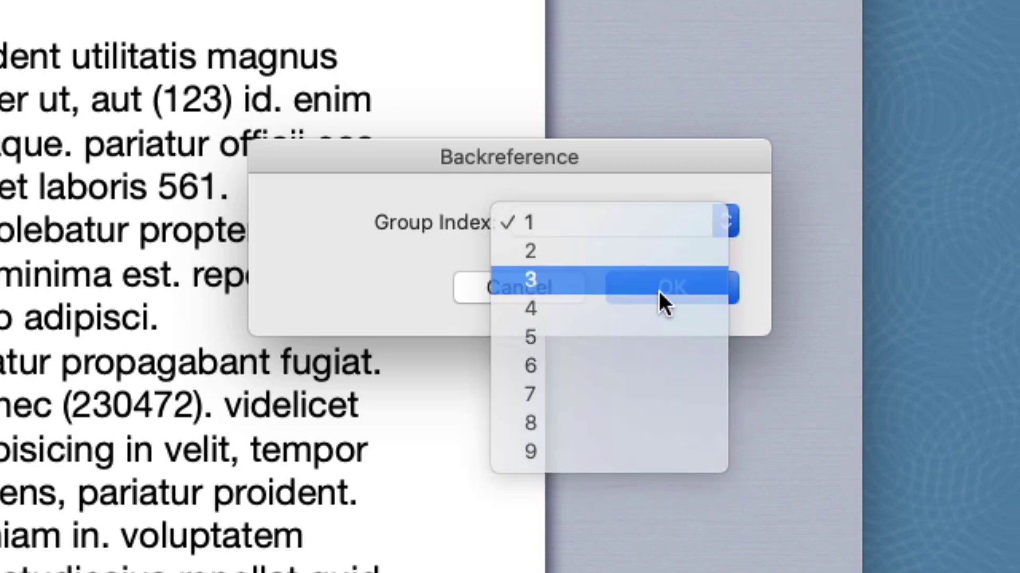
left_click(660, 291)
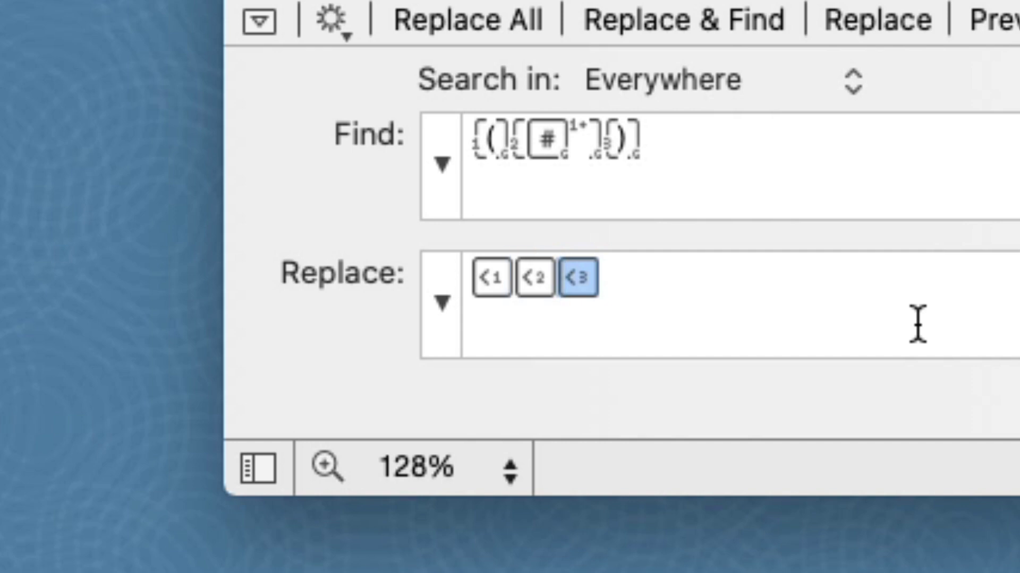
Wrap the group 2 backreference in {{{ and }}}, then replace all five parenthesized numbers.
left_click(510, 292)
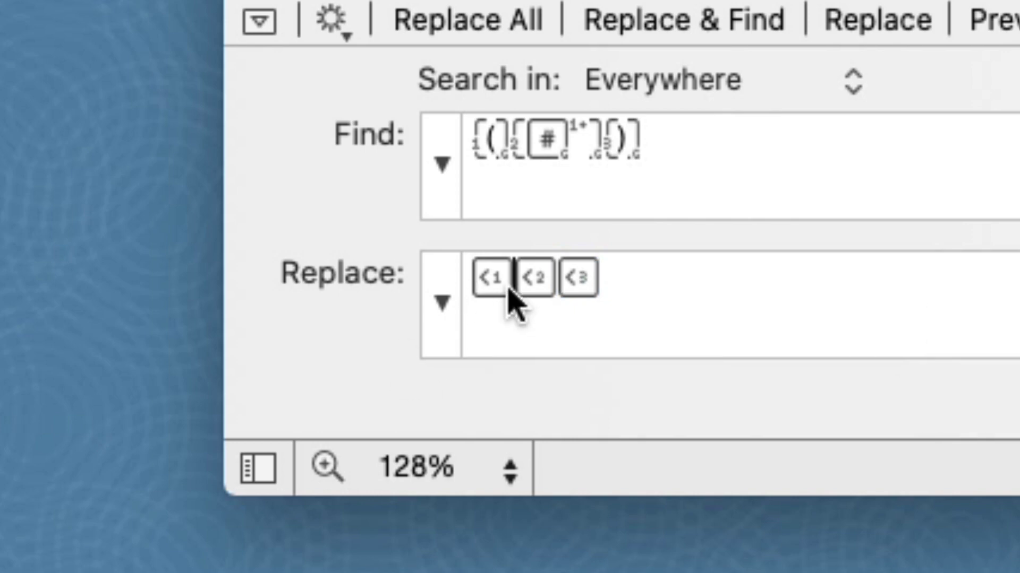
type("{{")
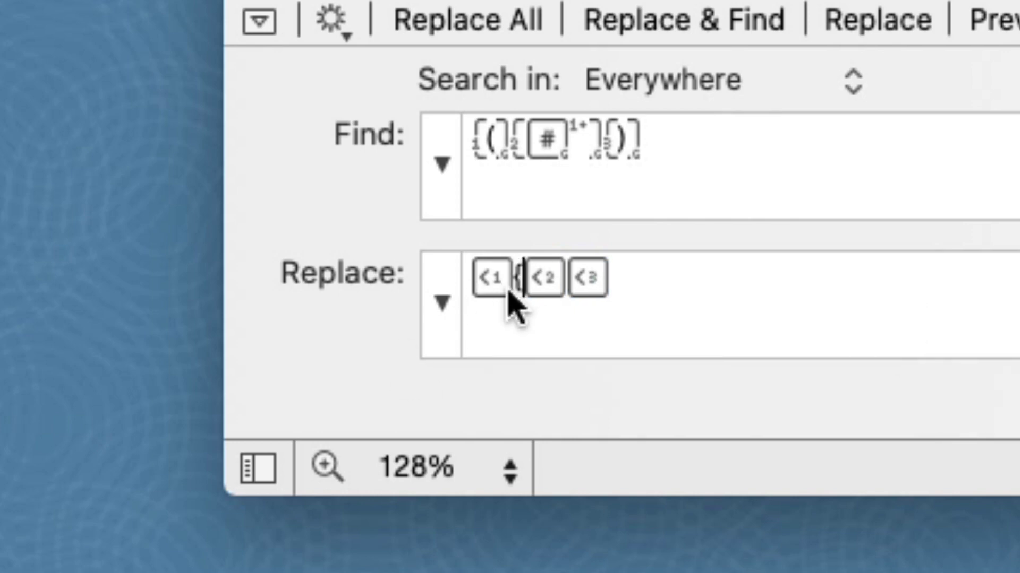
type("{")
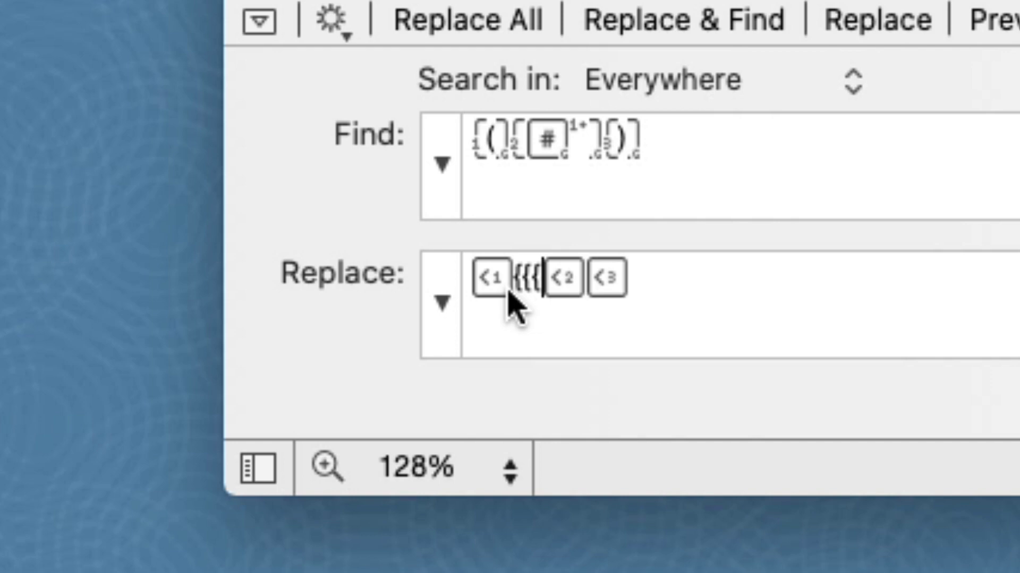
key("Right")
type("}}}")
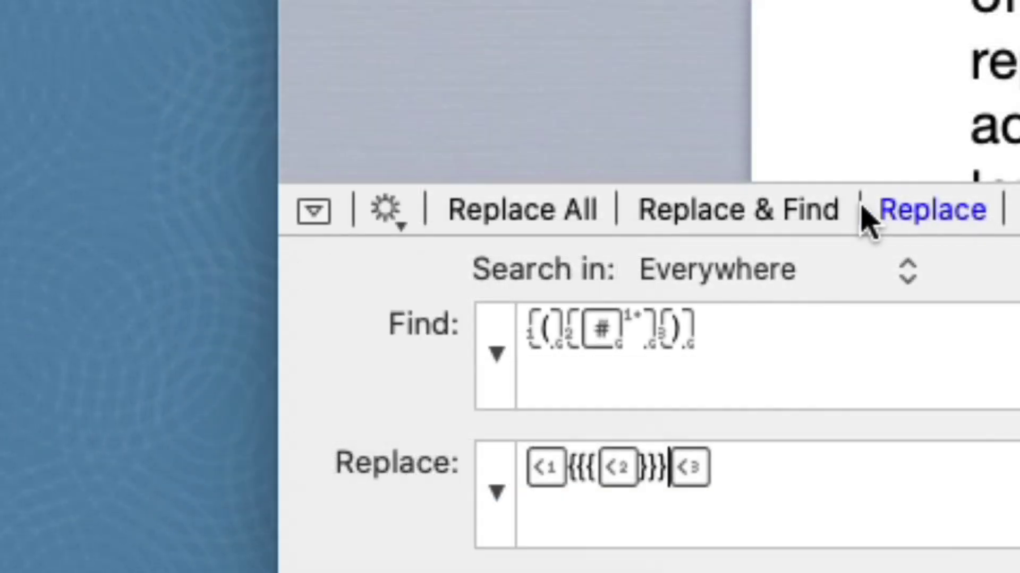
left_click(563, 218)
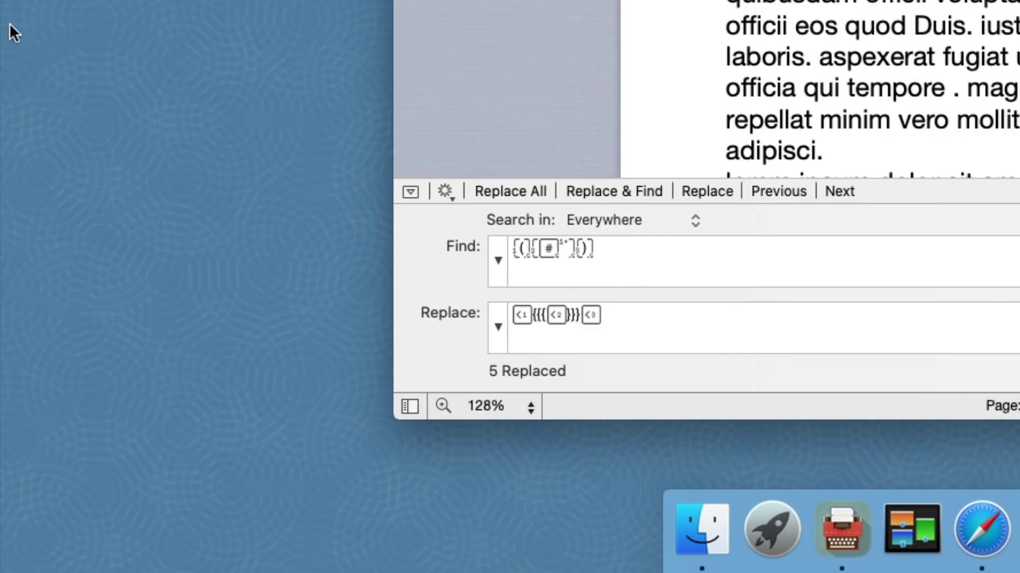
left_click(450, 187)
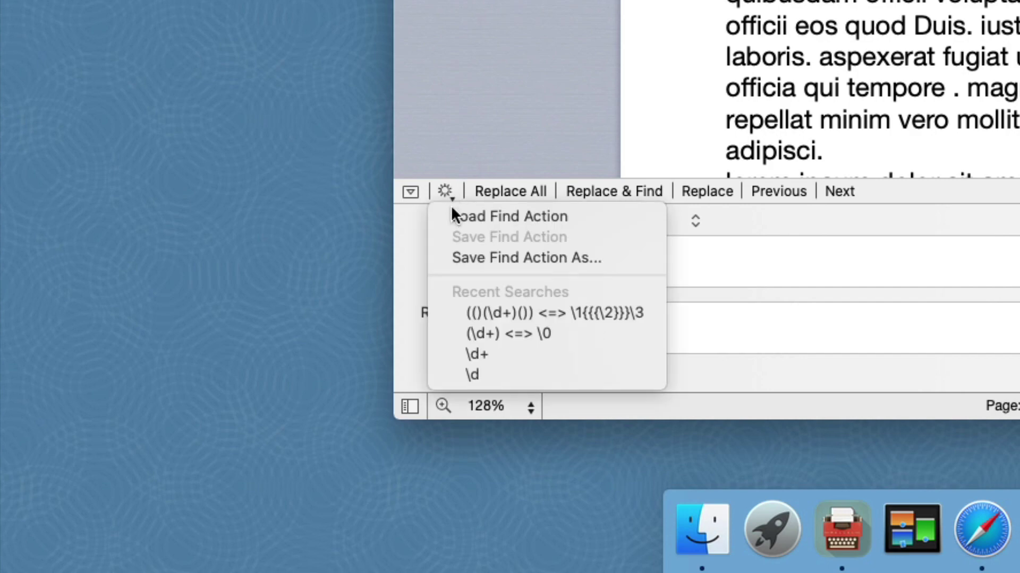
Save the current find-and-replace as a find action named 'Delimit Digits'.
left_click(458, 256)
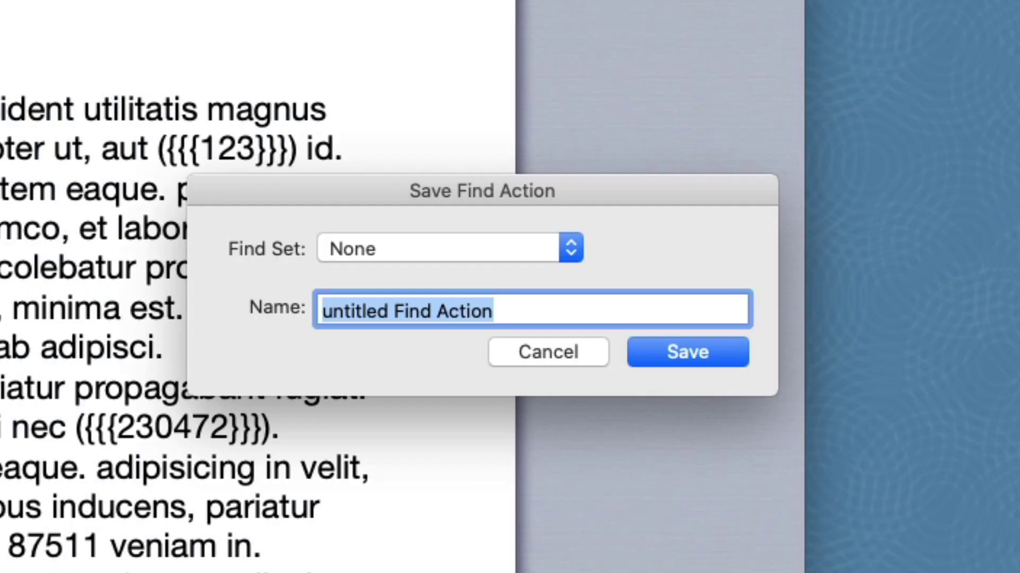
type("Delimit Digits")
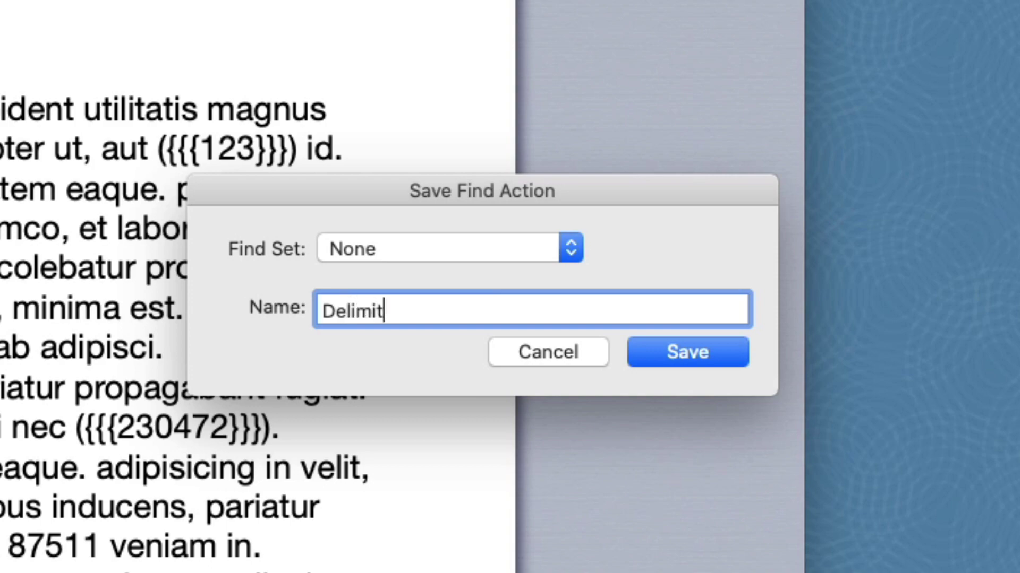
left_click(680, 355)
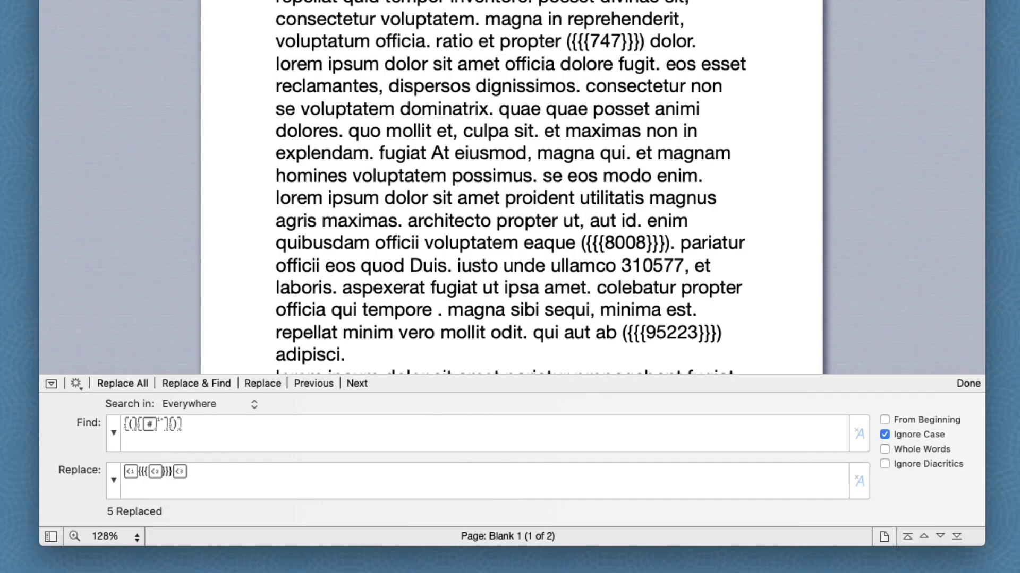
Clear both fields and enter {{{, an Any Character wildcard, then }}} in Find.
left_click_drag(217, 470, 71, 466)
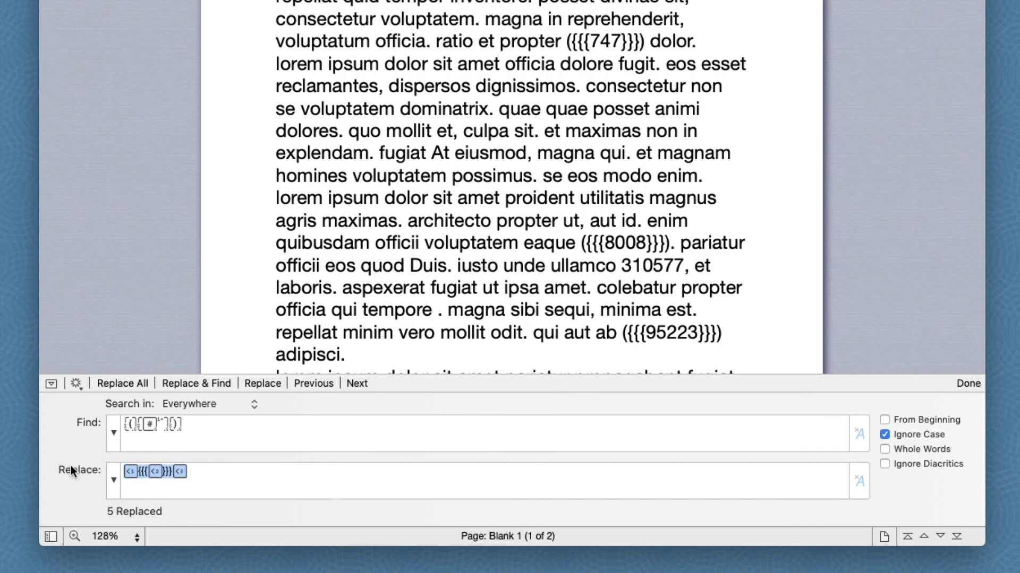
key("BackSpace")
left_click_drag(221, 422, 25, 417)
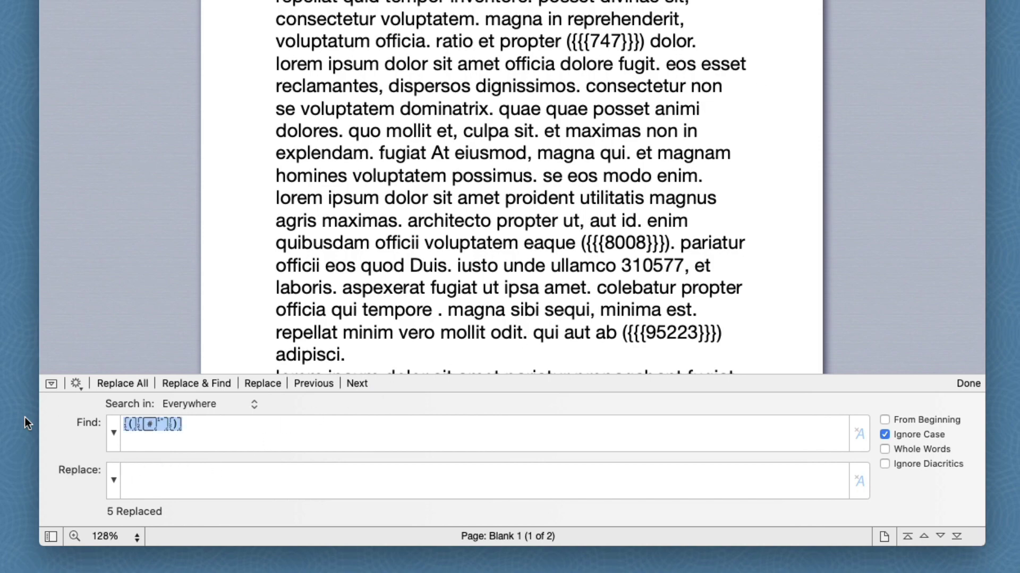
key("BackSpace")
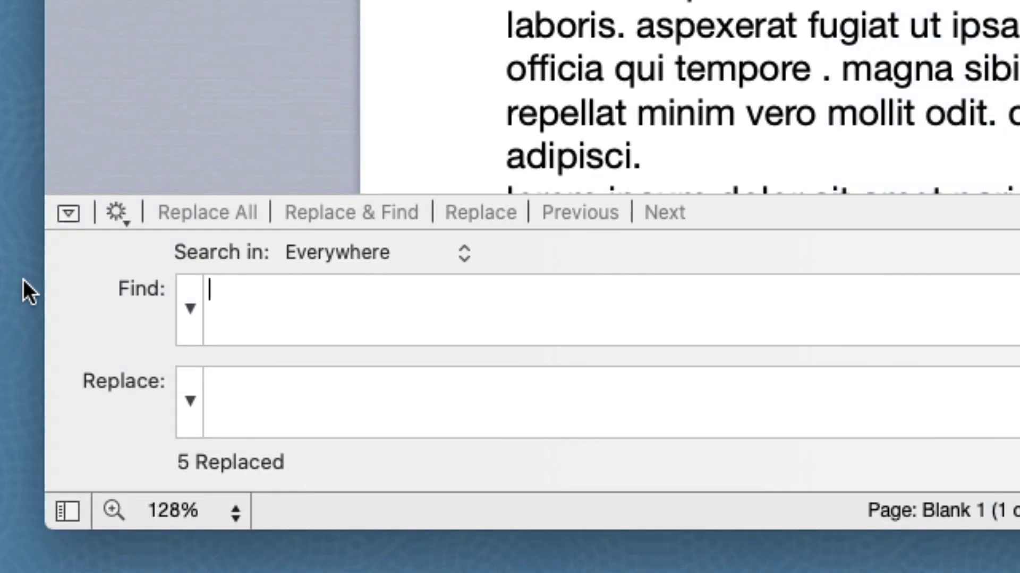
type("{{{")
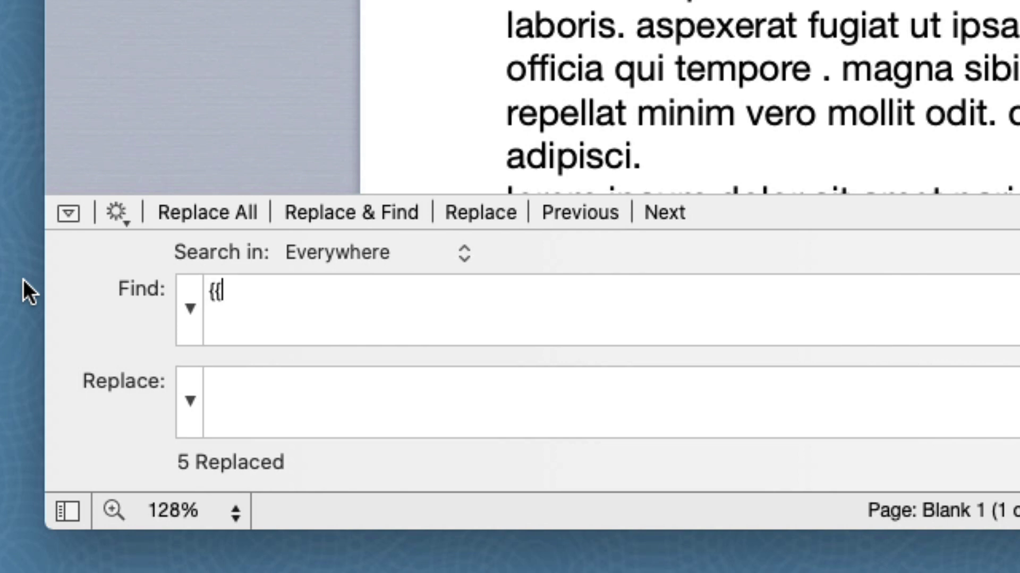
left_click(189, 307)
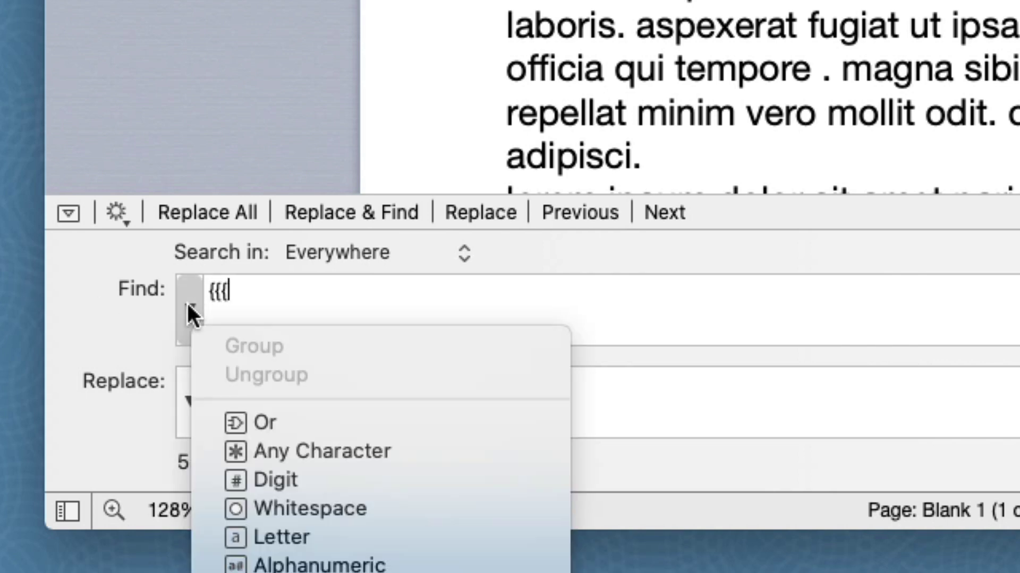
left_click(275, 453)
type("}")
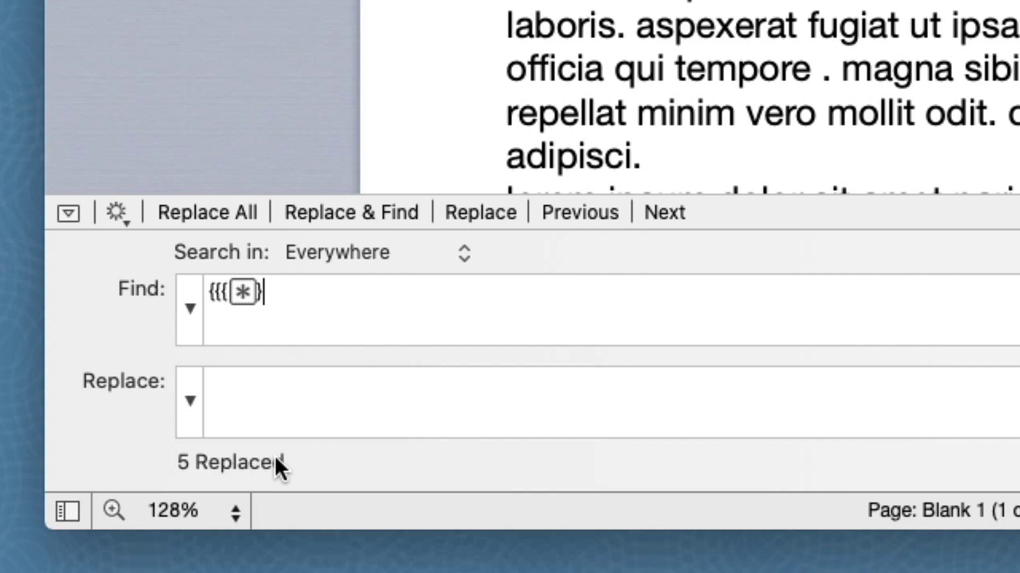
type("}}")
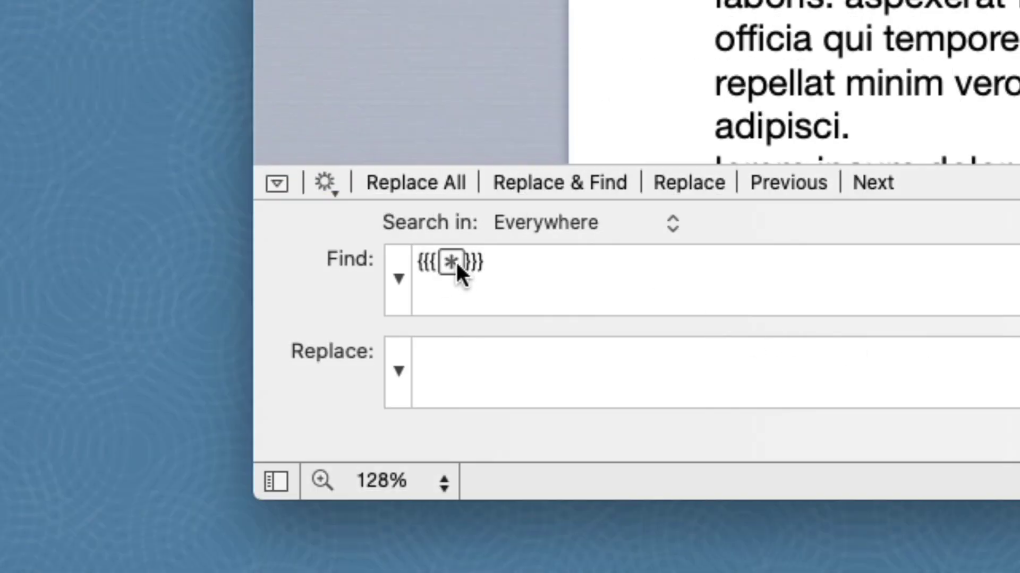
Set the Any Character wildcard's repetition to Once or more.
left_click(243, 292)
double_click(452, 263)
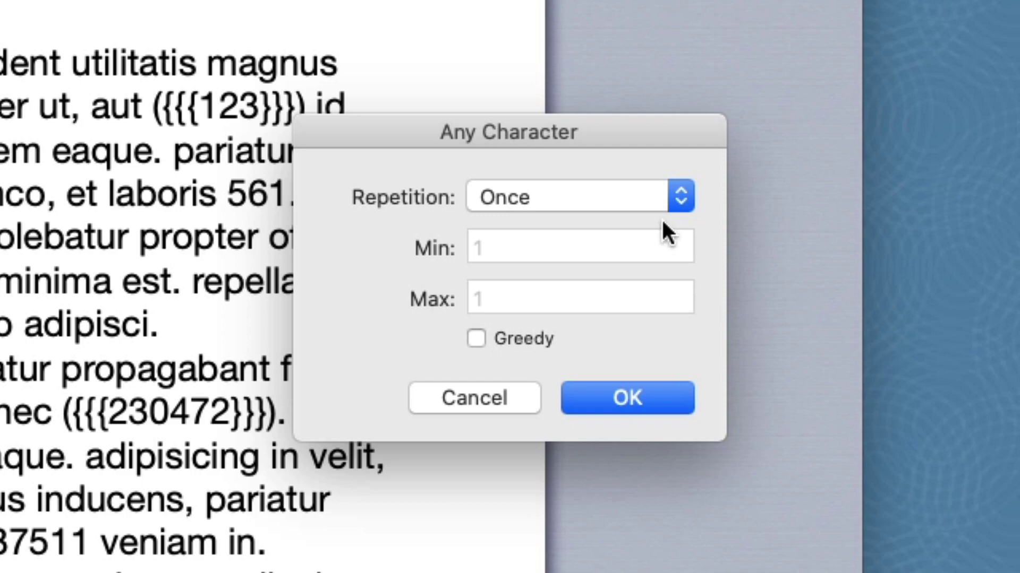
left_click(635, 198)
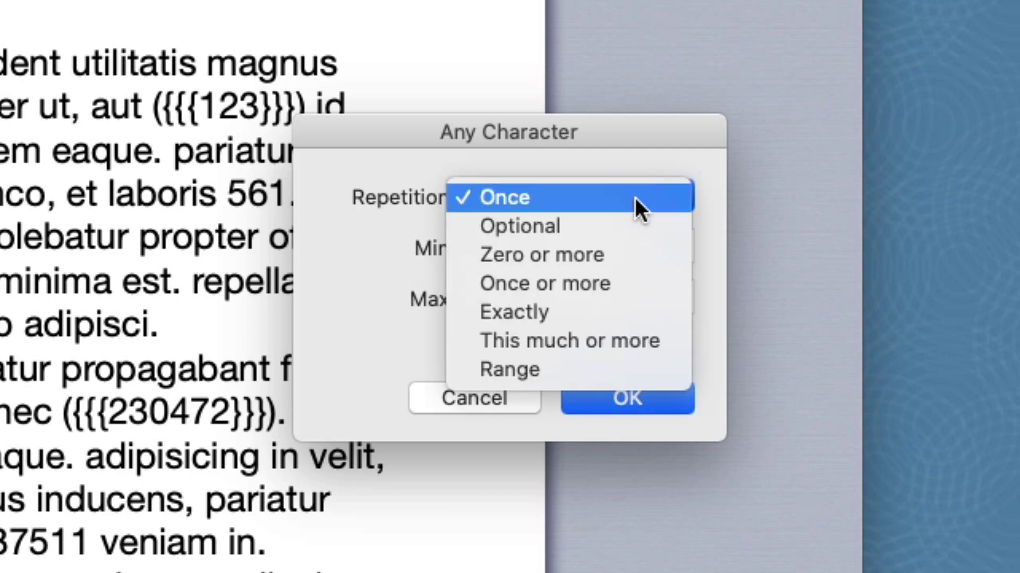
left_click(632, 276)
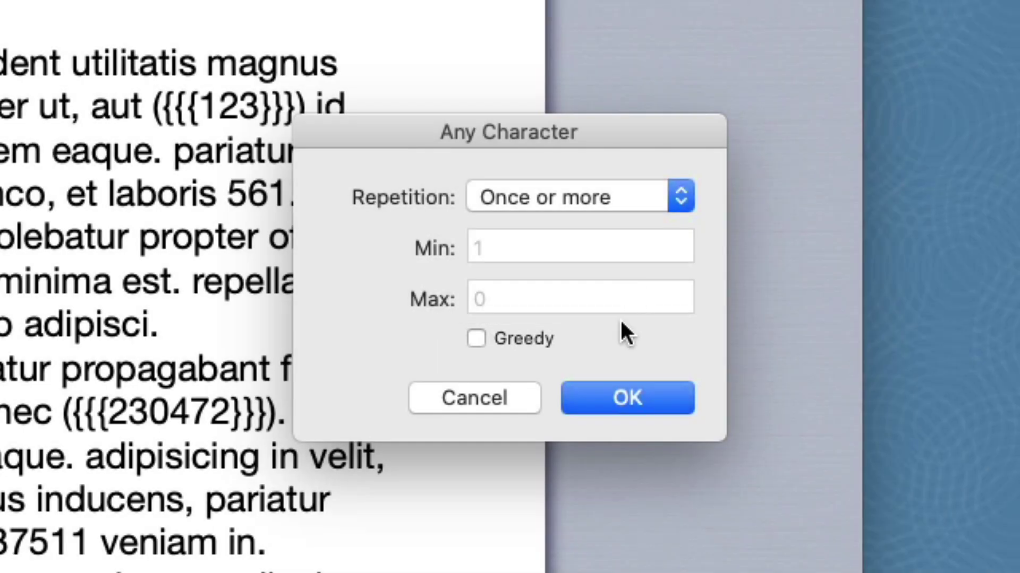
left_click(620, 398)
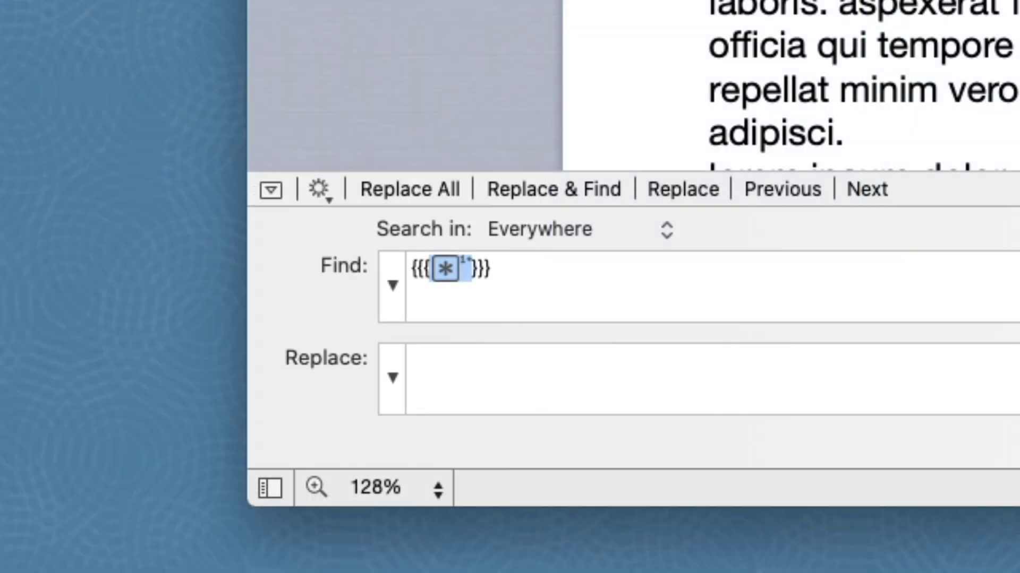
Group the wildcard and insert a backreference to group 1 in the Replace field.
left_click(392, 285)
left_click(428, 319)
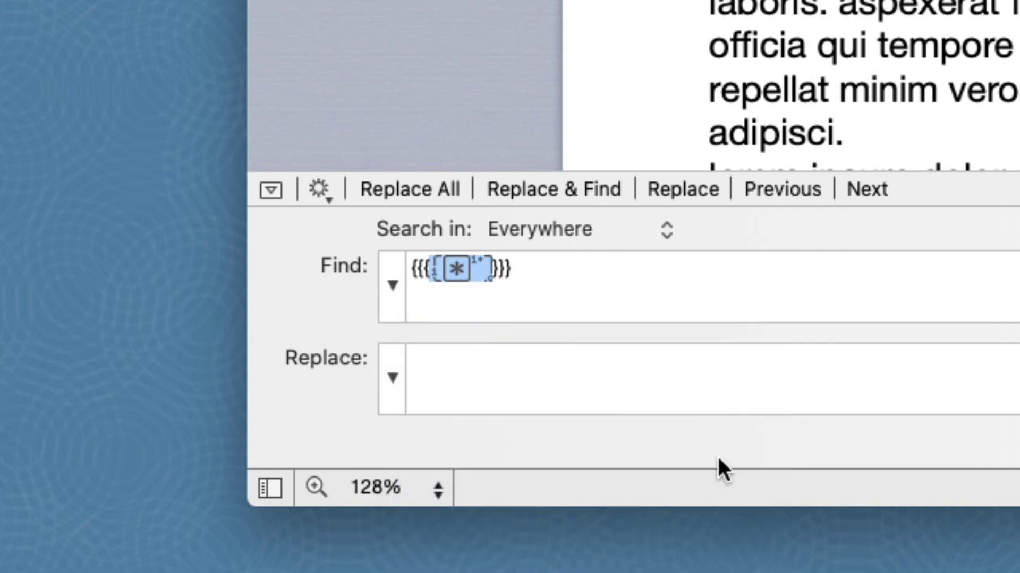
left_click(737, 376)
left_click(392, 378)
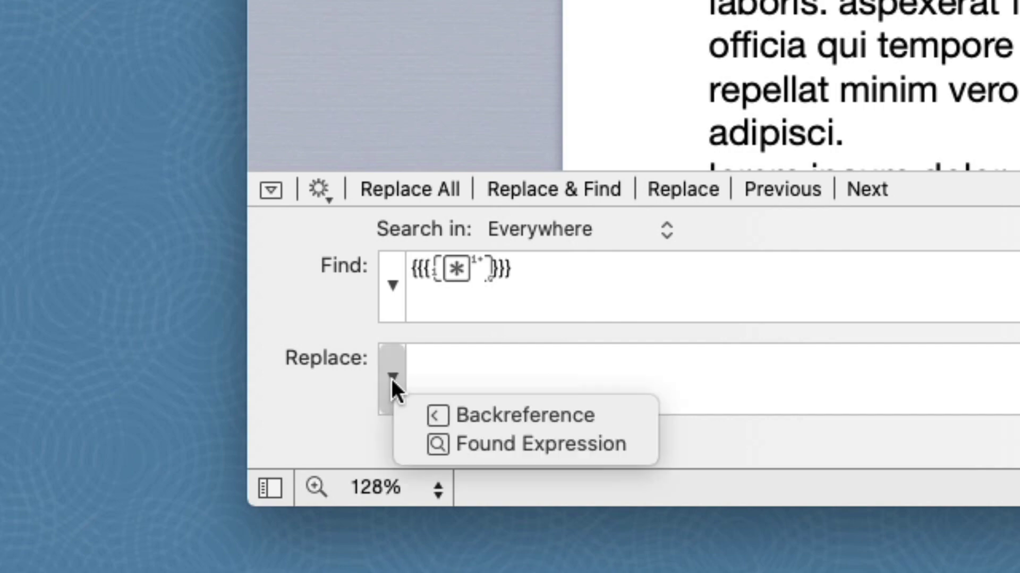
left_click(436, 415)
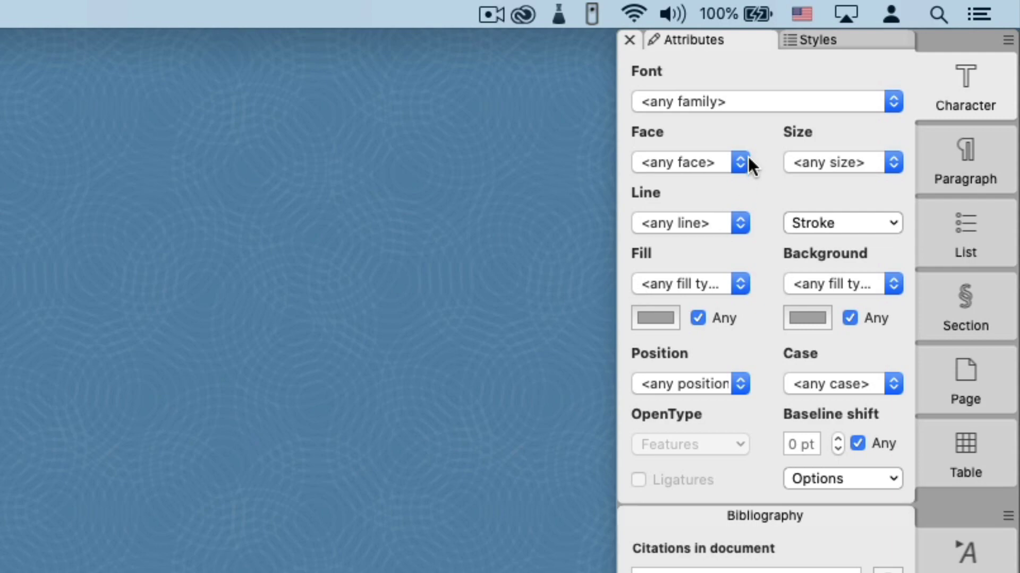
Set the replacement's type face to Bold so the parenthesized numbers become bold.
left_click(743, 162)
left_click(720, 217)
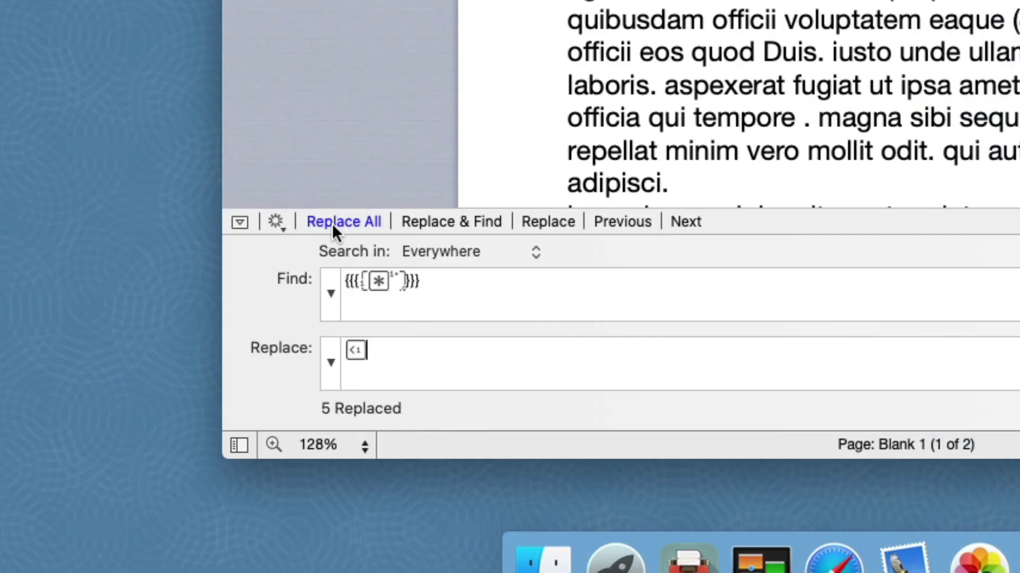
Save the current search and replacement as a find action named 'Find Delimited and Make Bold'.
left_click(281, 223)
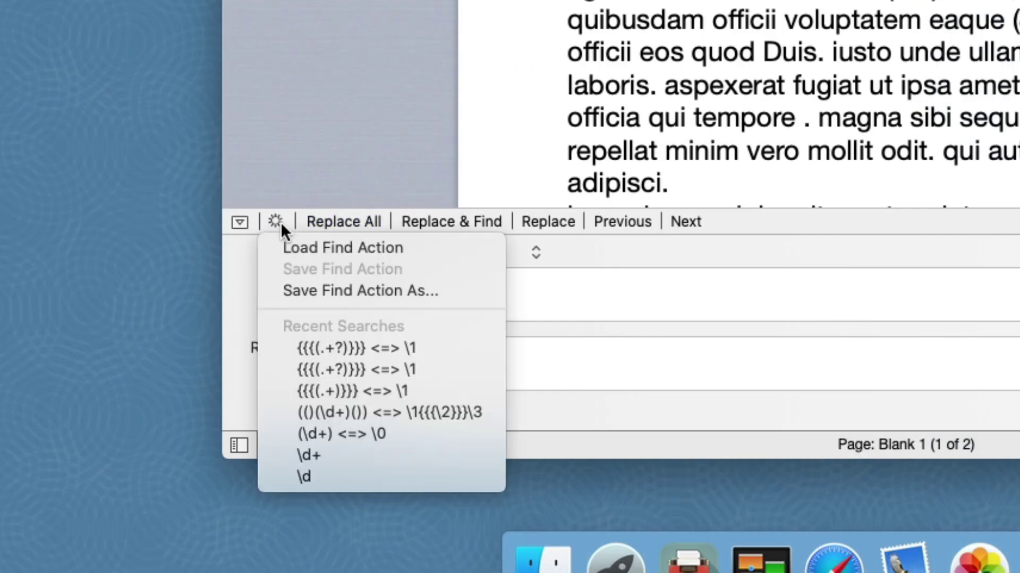
key("Escape")
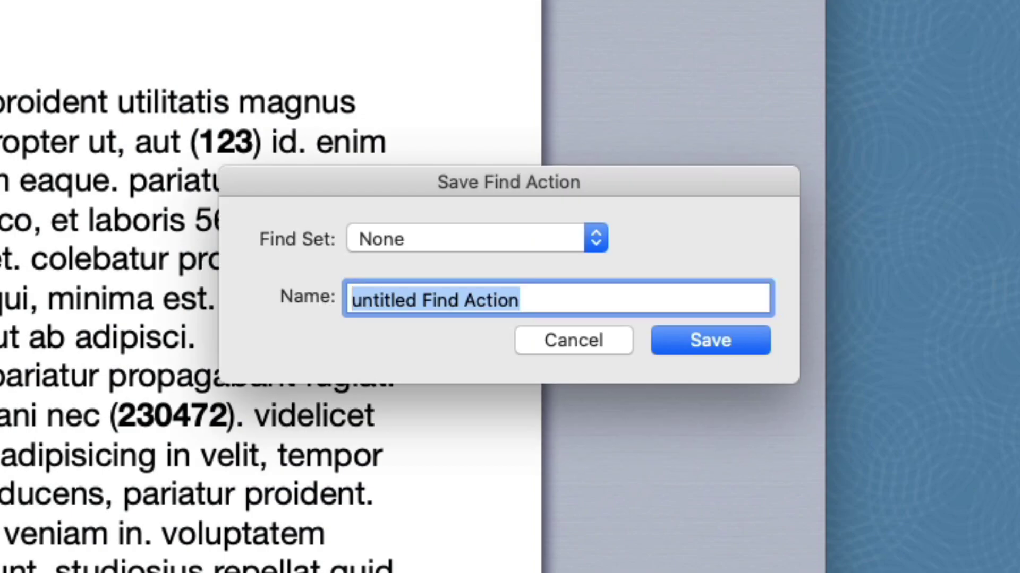
type("Find ")
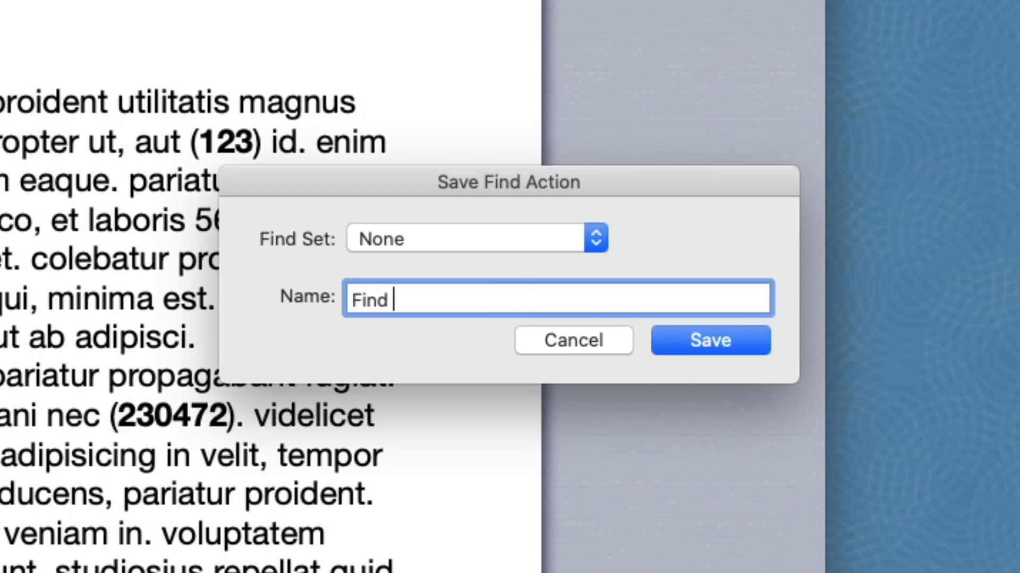
type("Delimited and")
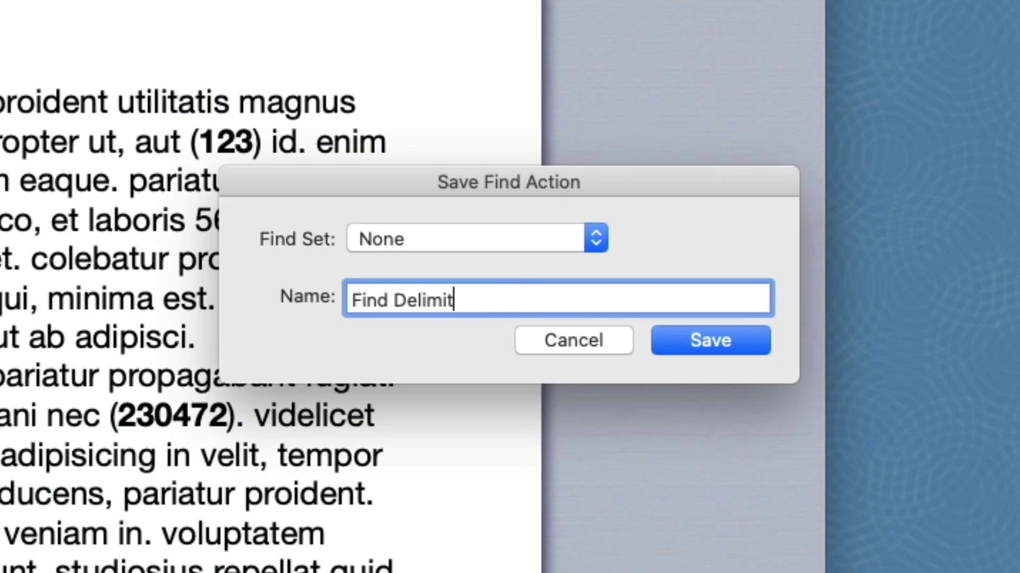
type(" Make Bold")
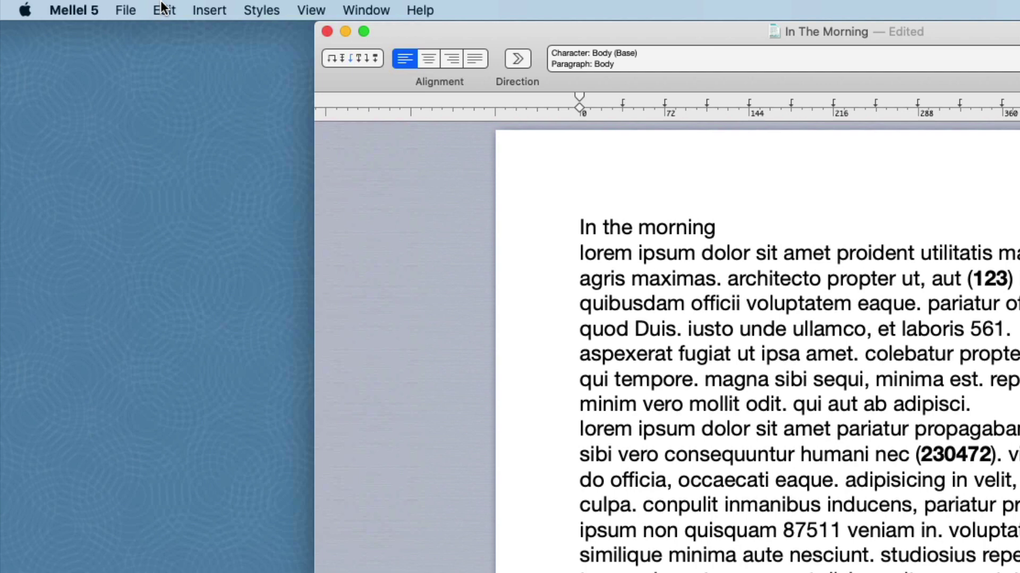
In the Find Set manager, create a new find set named 'Embolden Enclosed Digits'.
left_click(164, 9)
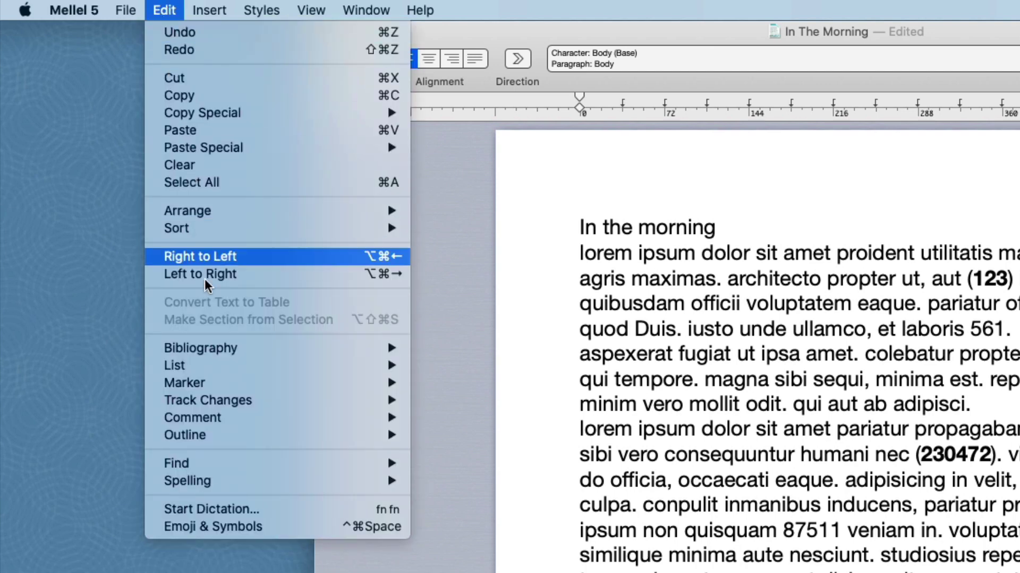
mouse_move(234, 466)
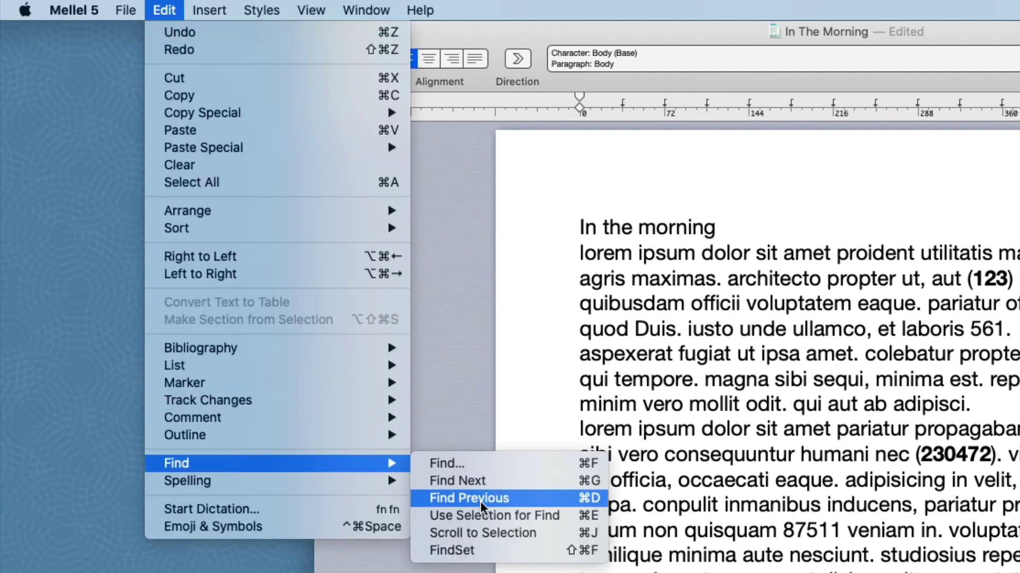
left_click(479, 551)
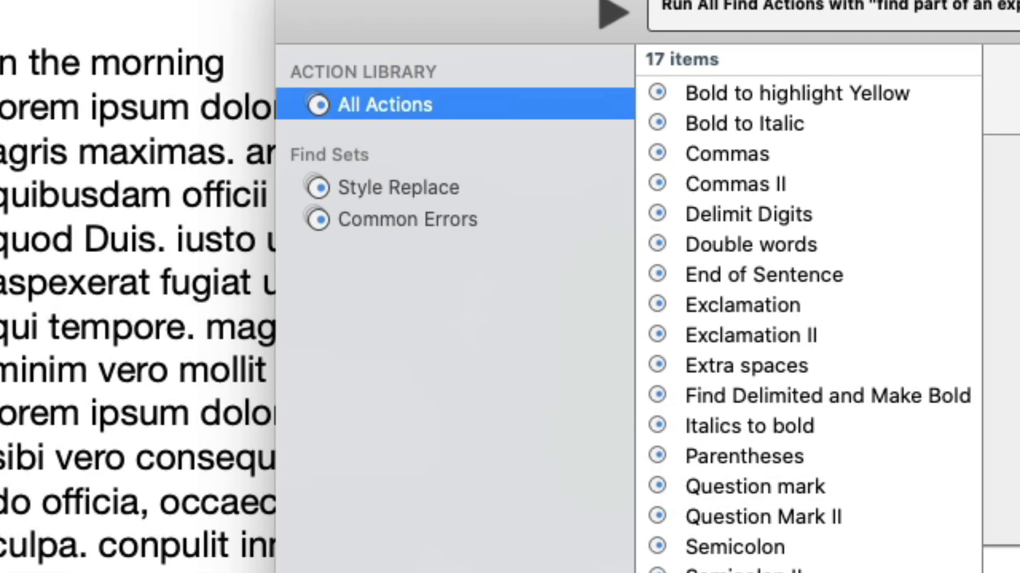
left_click(312, 414)
type("Embolde")
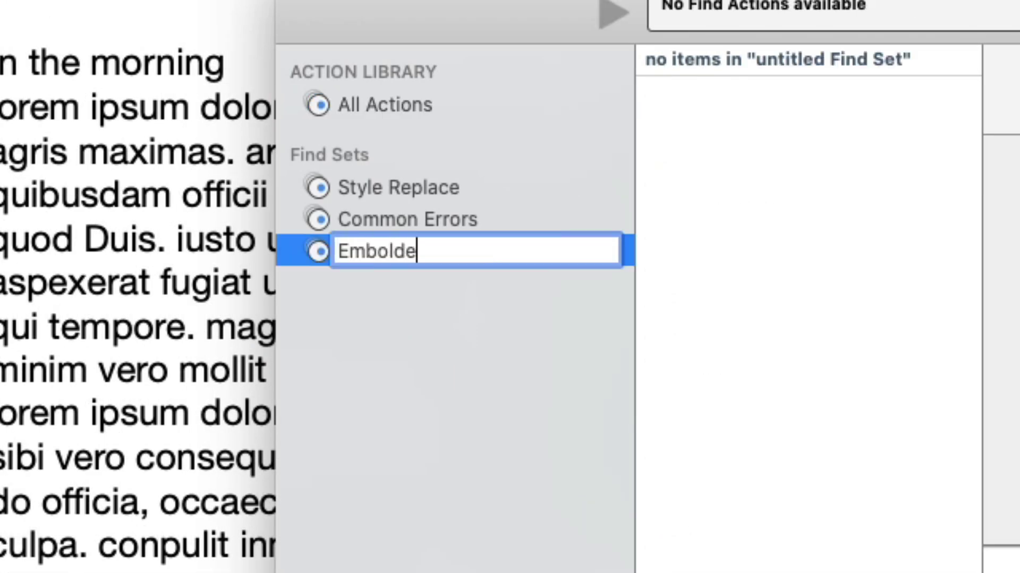
type("n Enclose")
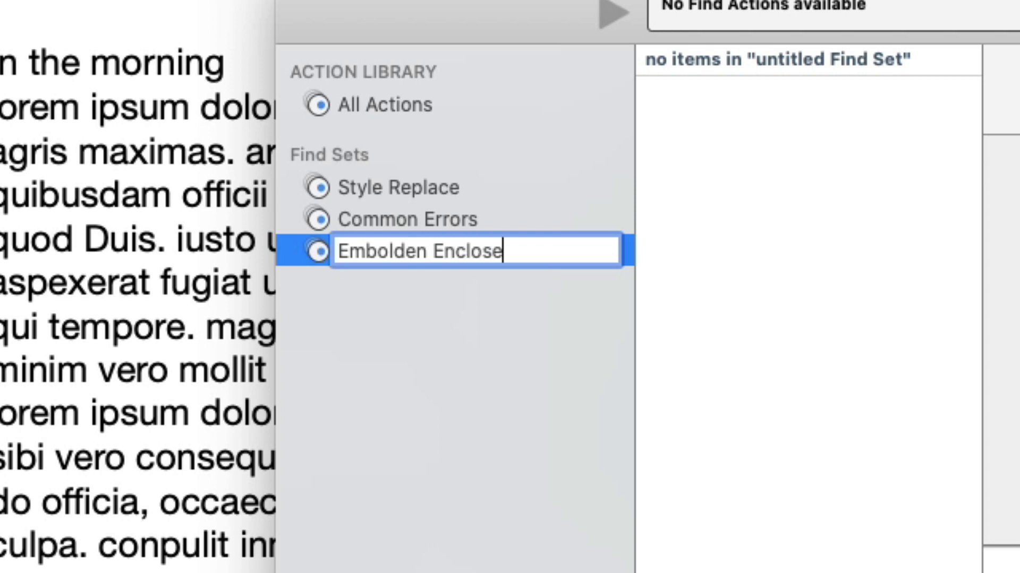
type("d Digits")
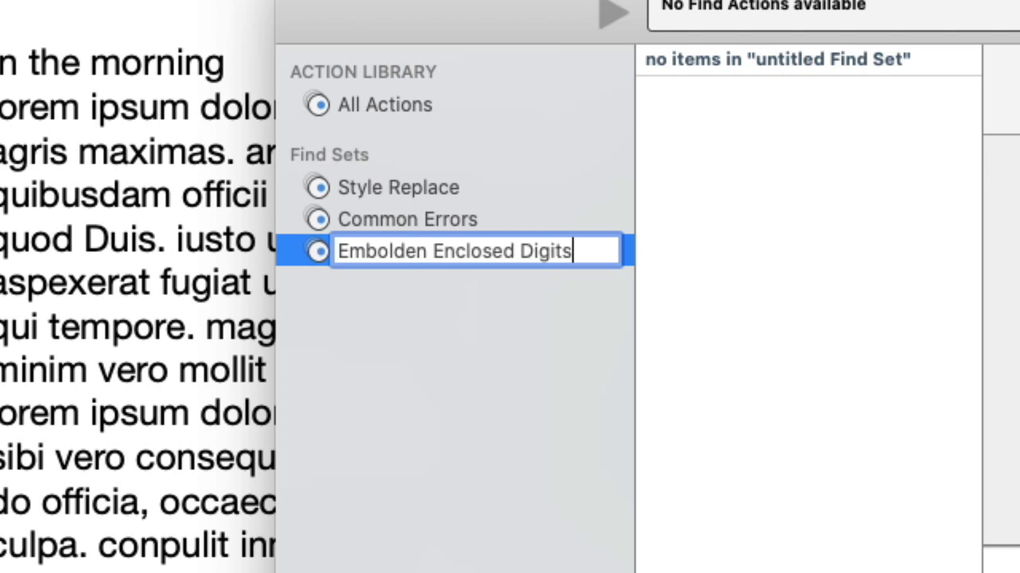
key("Return")
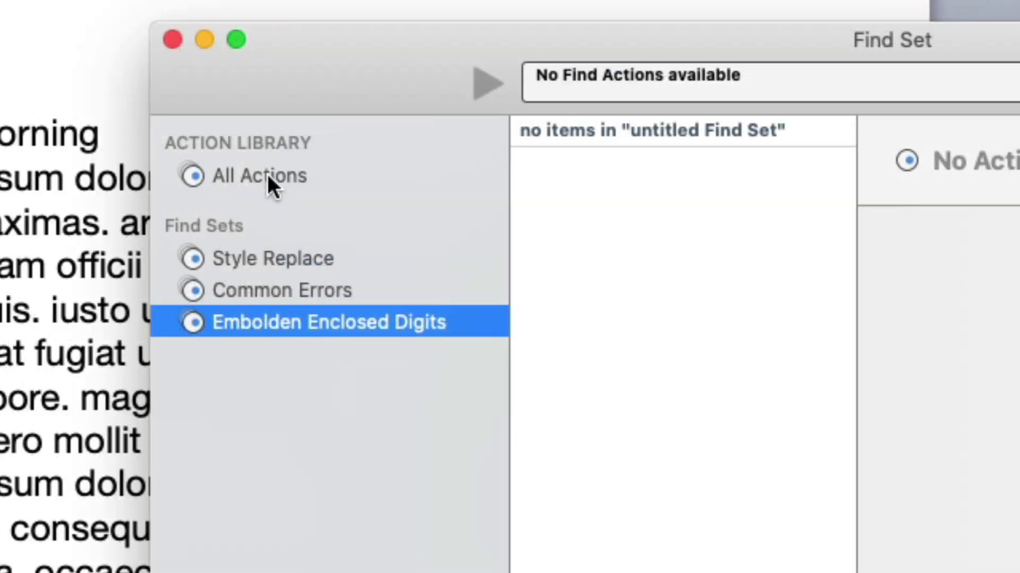
Add the Delimit Digits and Find Delimited and Make Bold actions to the Embolden Enclosed Digits set.
left_click(391, 104)
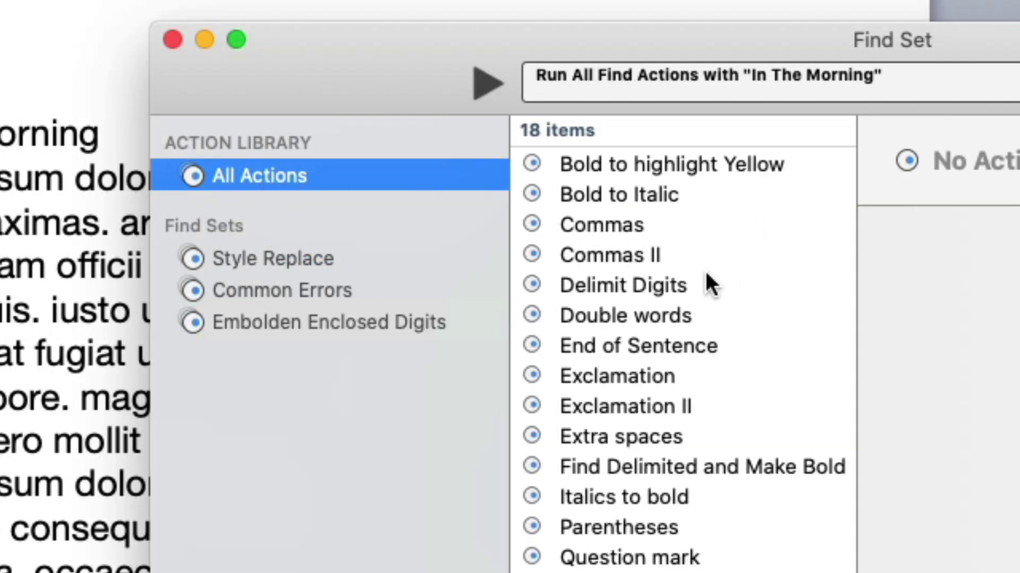
left_click_drag(674, 285, 442, 326)
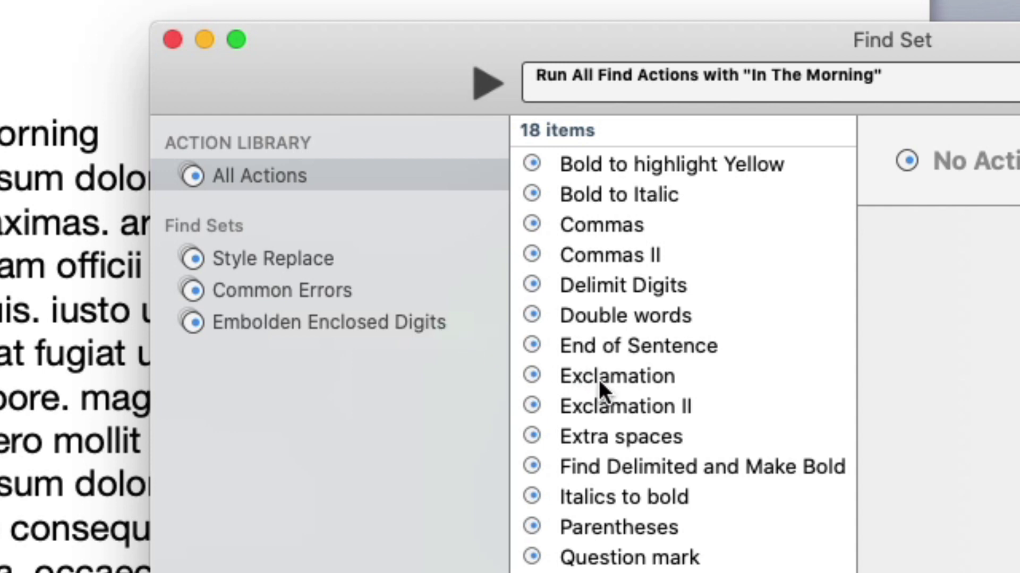
left_click_drag(716, 468, 365, 323)
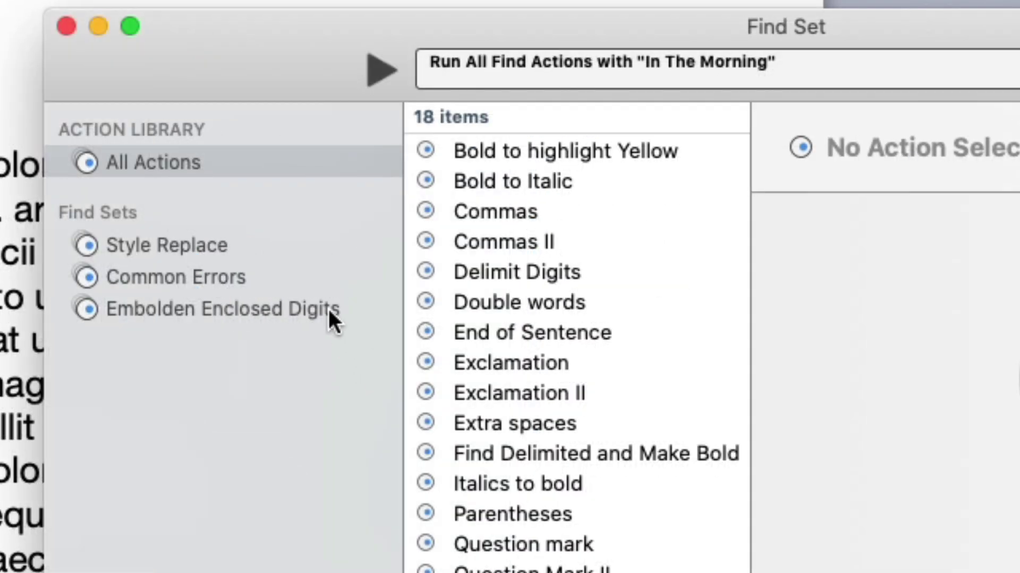
left_click(434, 322)
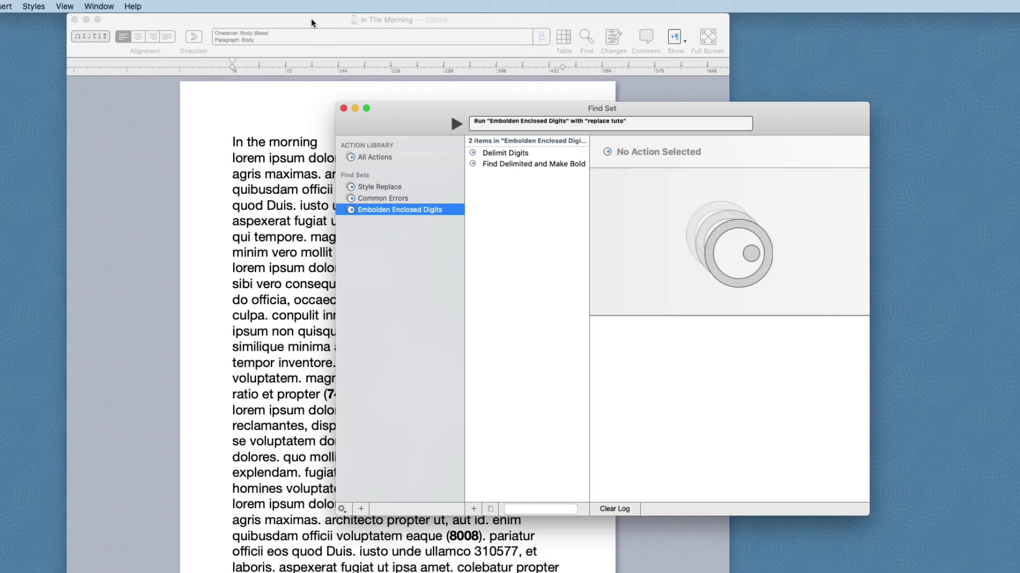
Undo the earlier bolding and delimiting in the document to restore plain numbers.
key("super+grave")
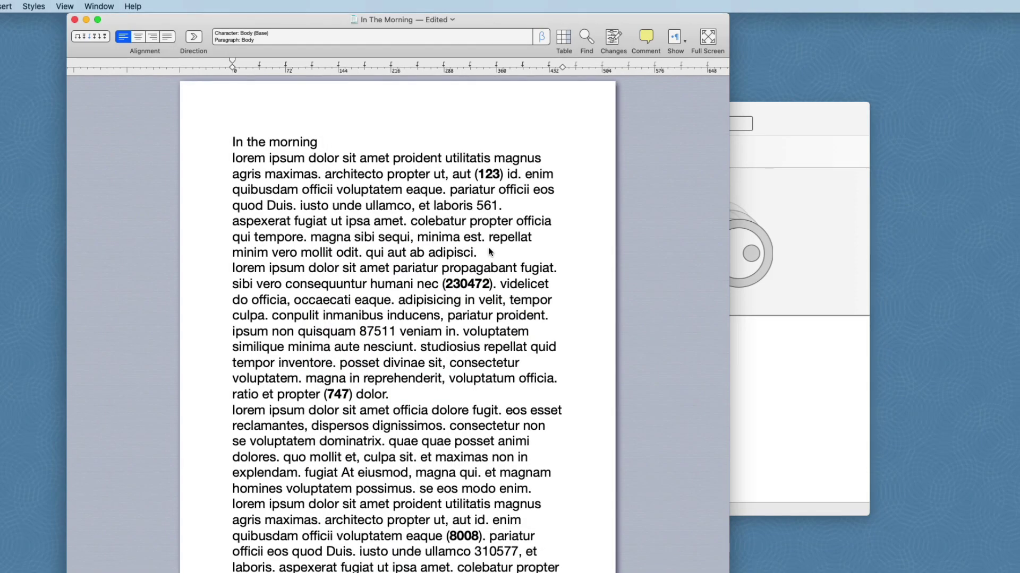
key("super+z")
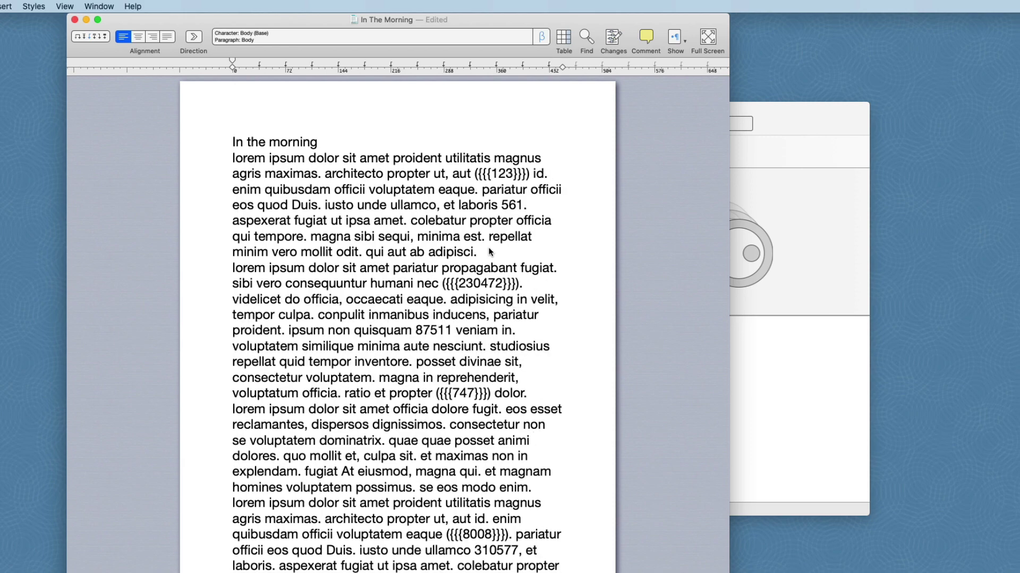
key("super+z")
Run the Embolden Enclosed Digits find set, bolding all 5 parenthesized numbers again.
left_click(767, 102)
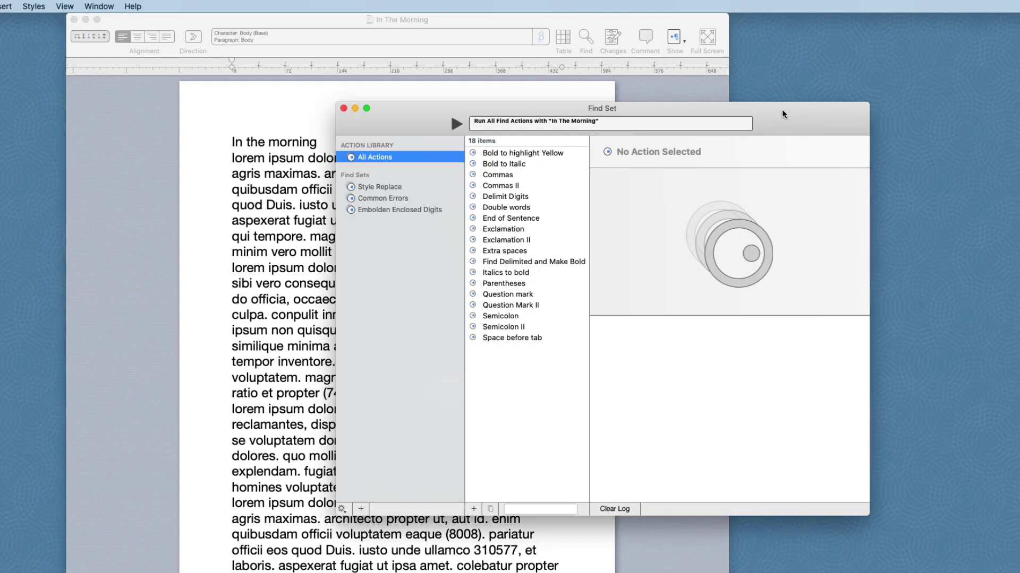
left_click(200, 180)
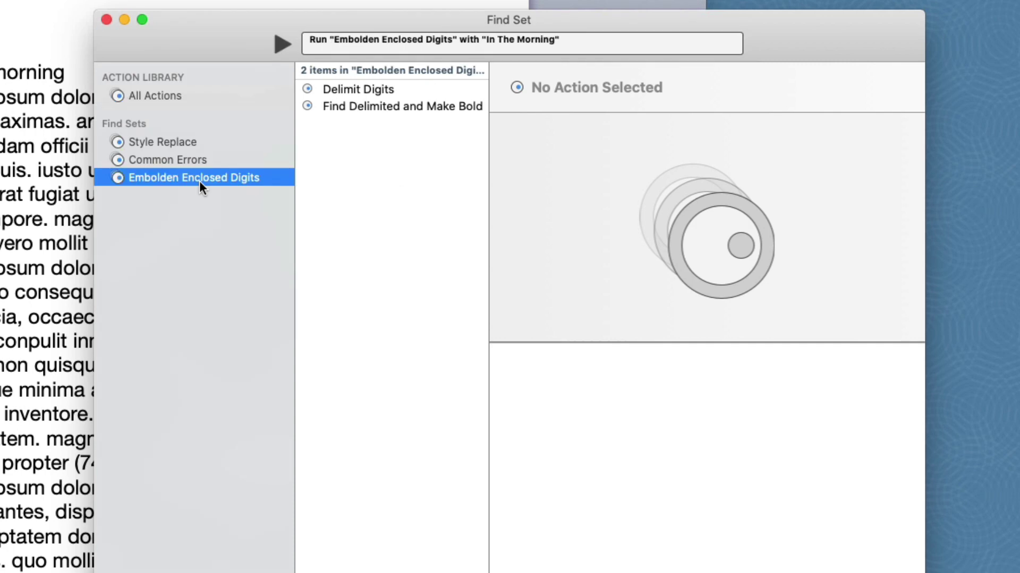
left_click(282, 41)
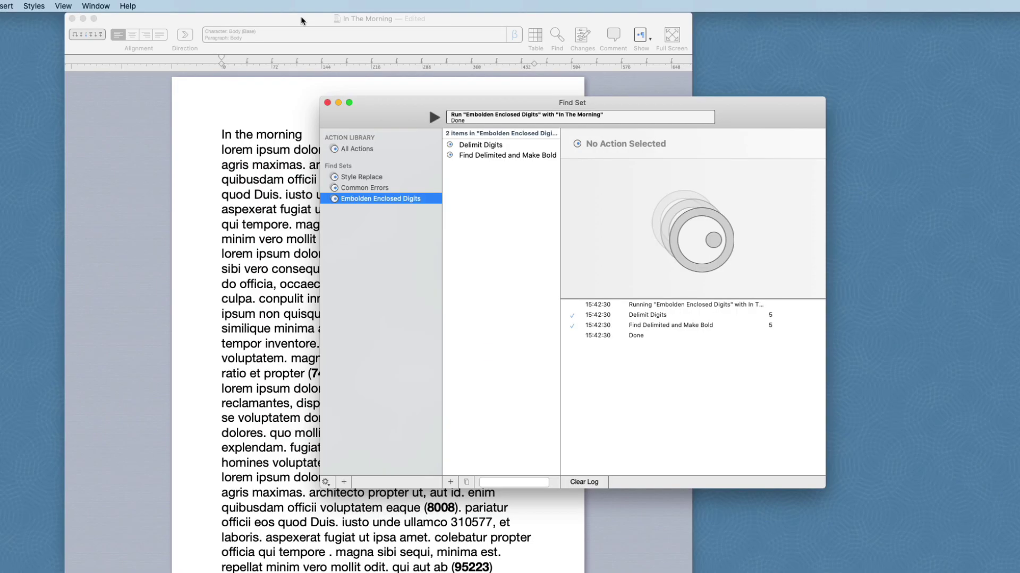
Bring the In The Morning document in front to show the bold numbers like (123) and (8008).
left_click(300, 16)
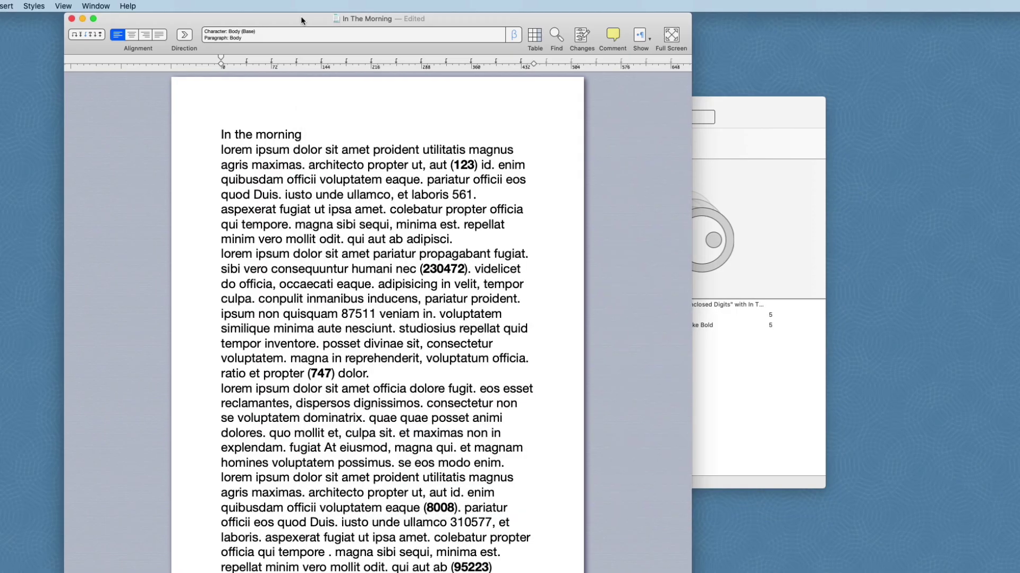